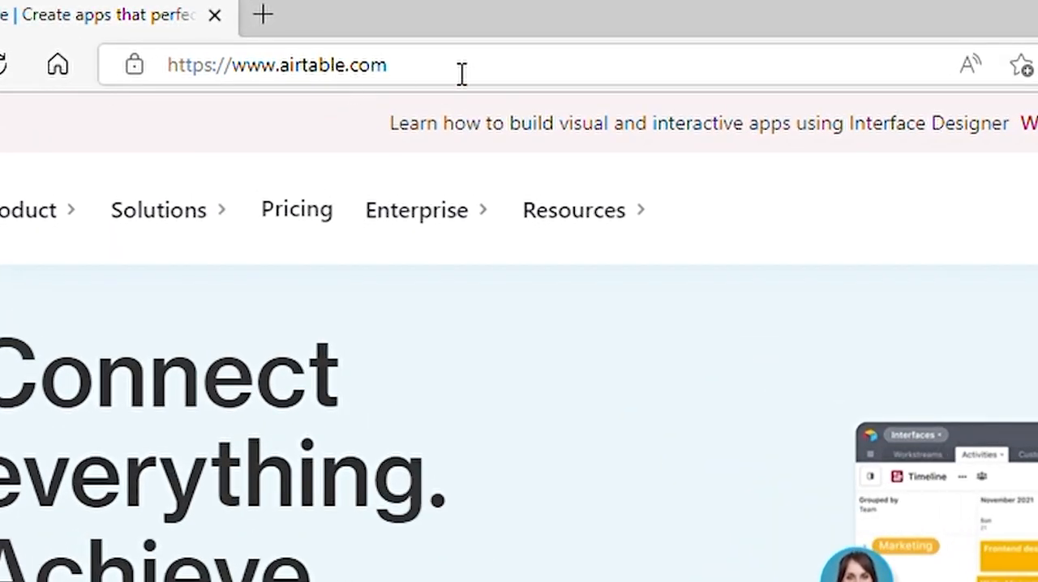
Step: Sign in to the existing Airtable account from the airtable.com homepage
left_click(455, 81)
left_click(825, 227)
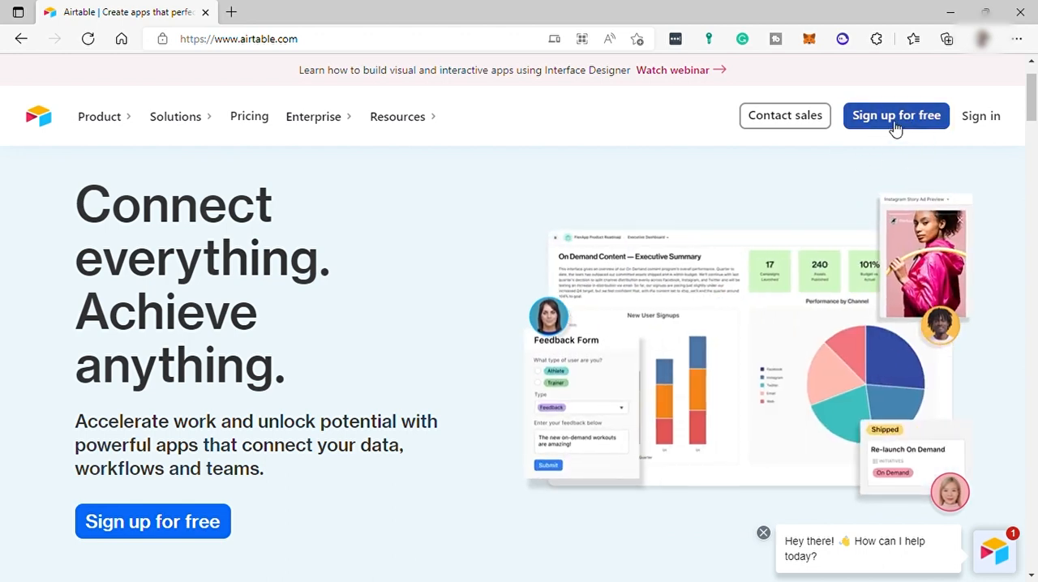
left_click(984, 122)
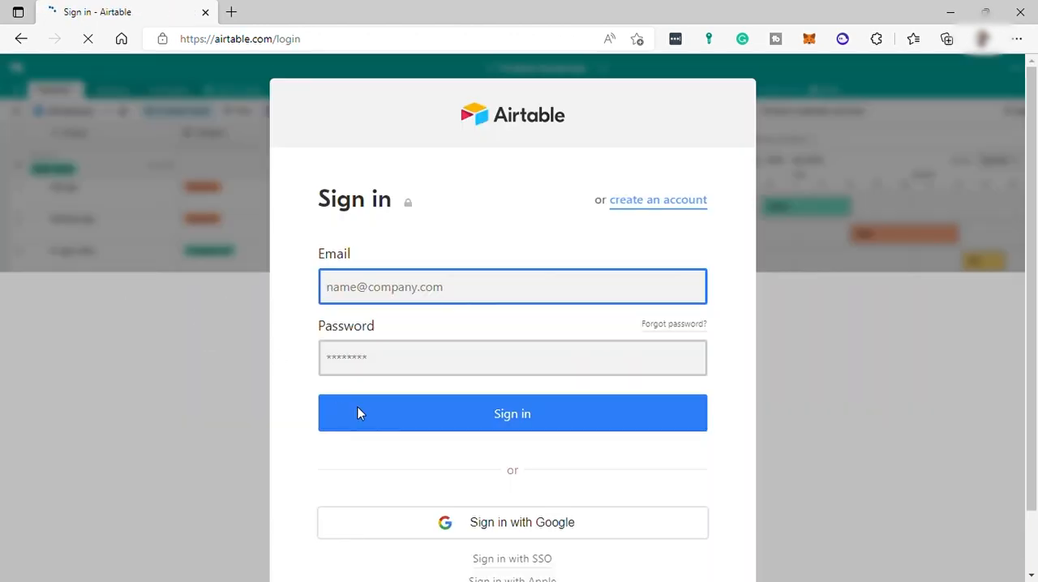
left_click(487, 522)
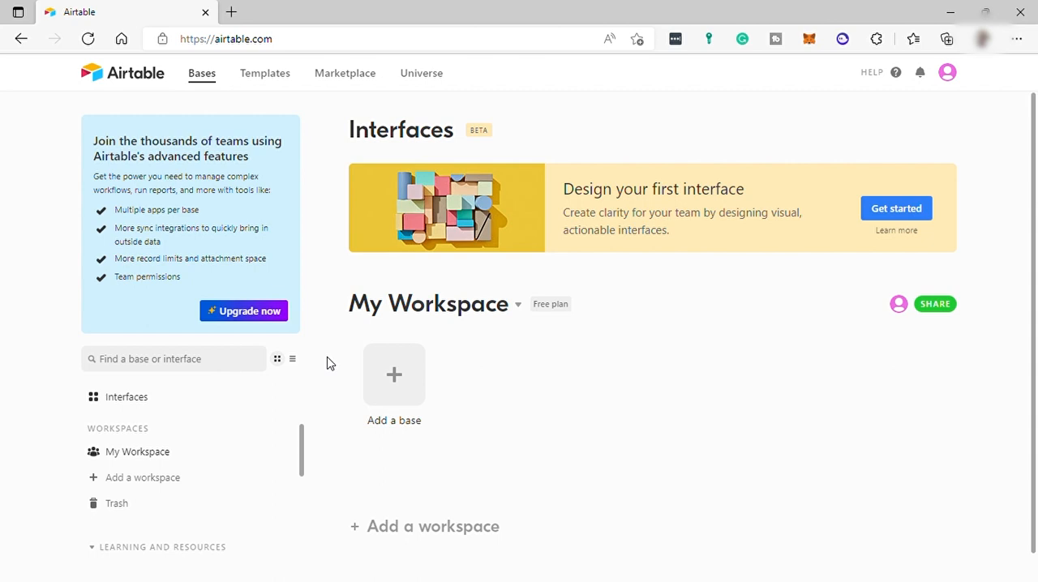
Step: Rename the workspace My Workspace as Restaurant
scroll(505, 391, "down", 1)
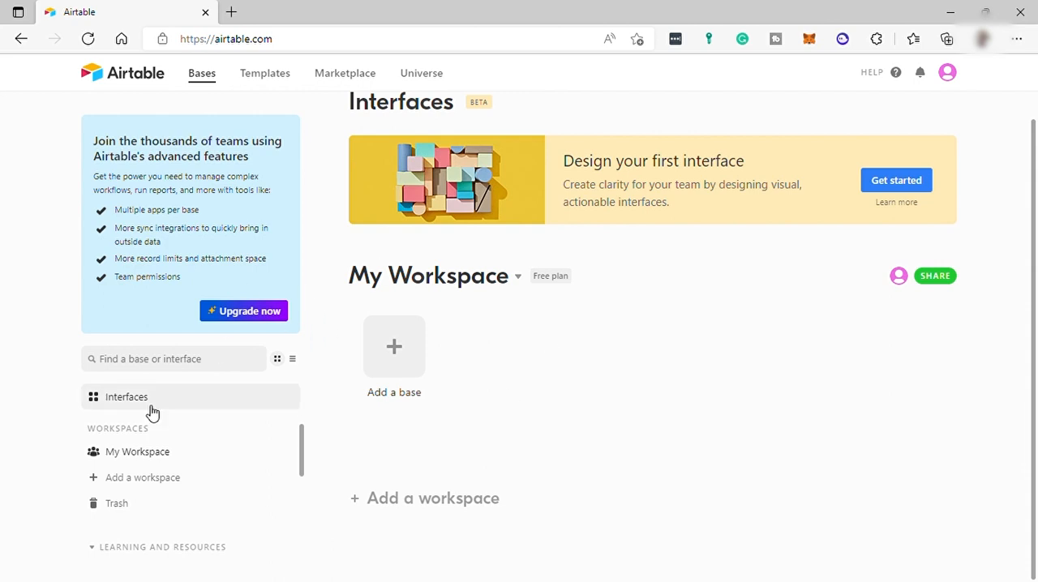
left_click(519, 277)
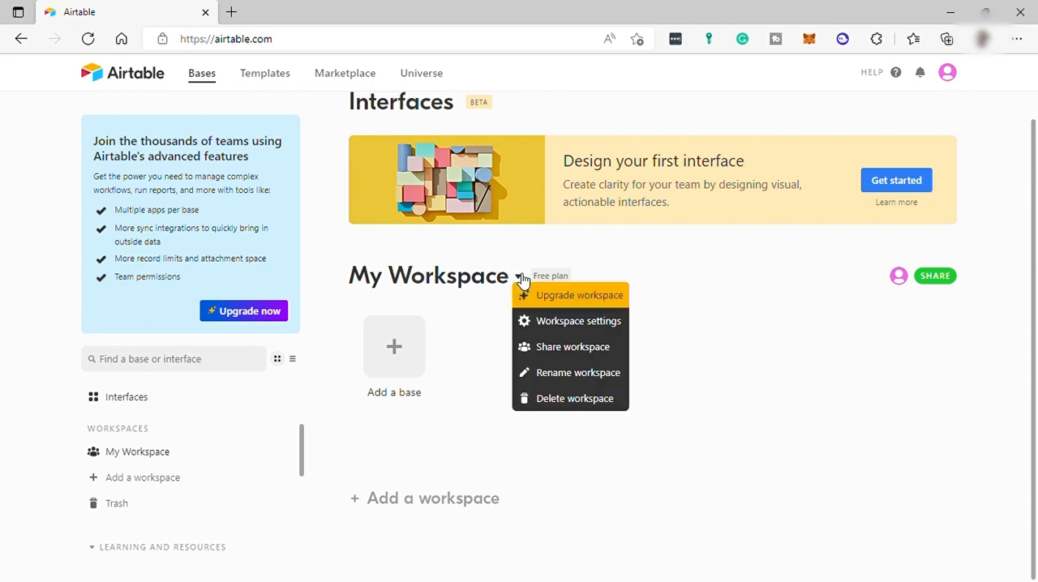
left_click(568, 373)
type("Restaurant")
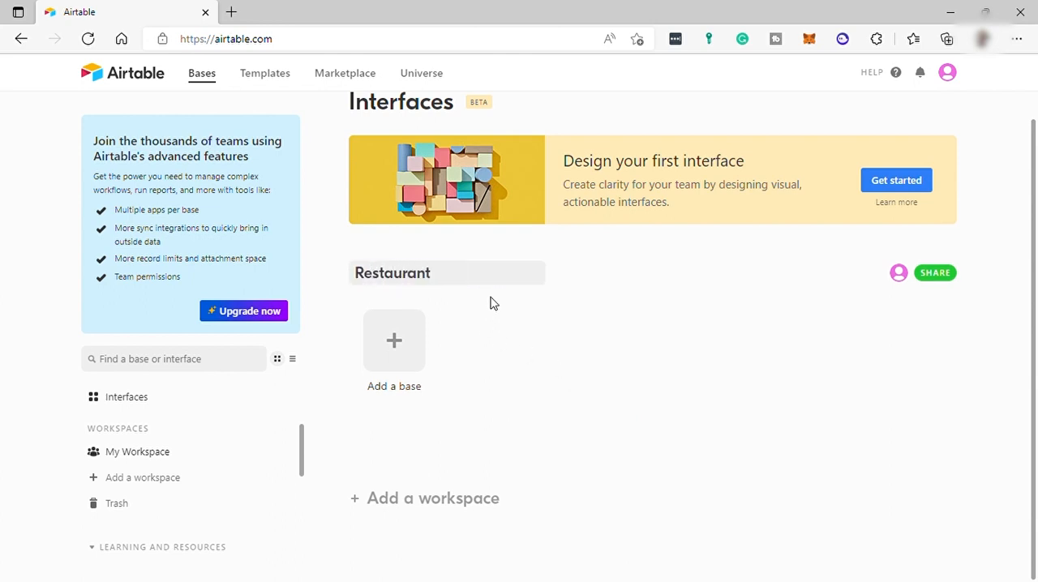
key("Return")
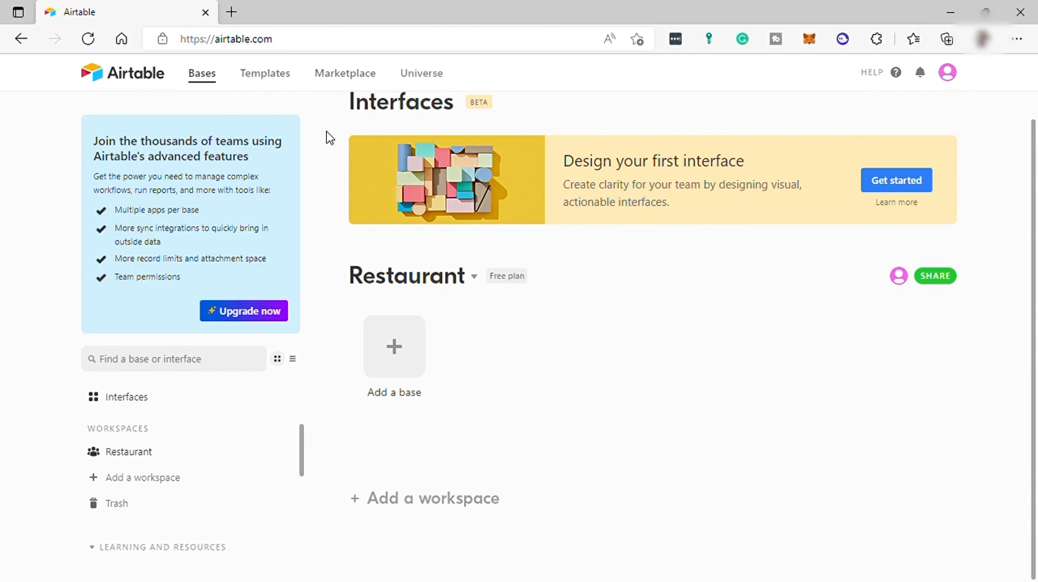
Step: Add a base started from scratch to the Restaurant workspace and name it Marketing
left_click(403, 350)
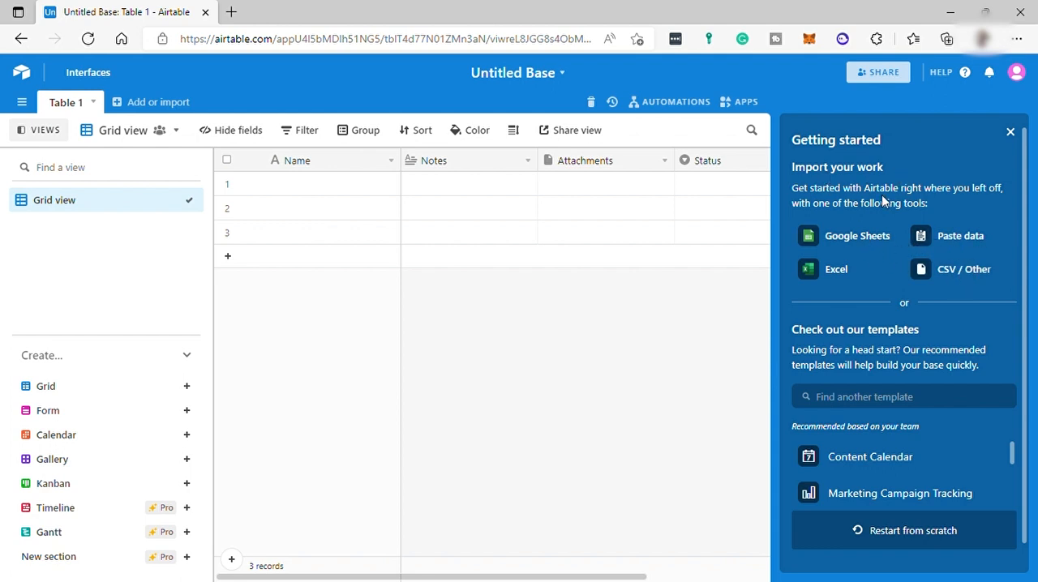
left_click(872, 545)
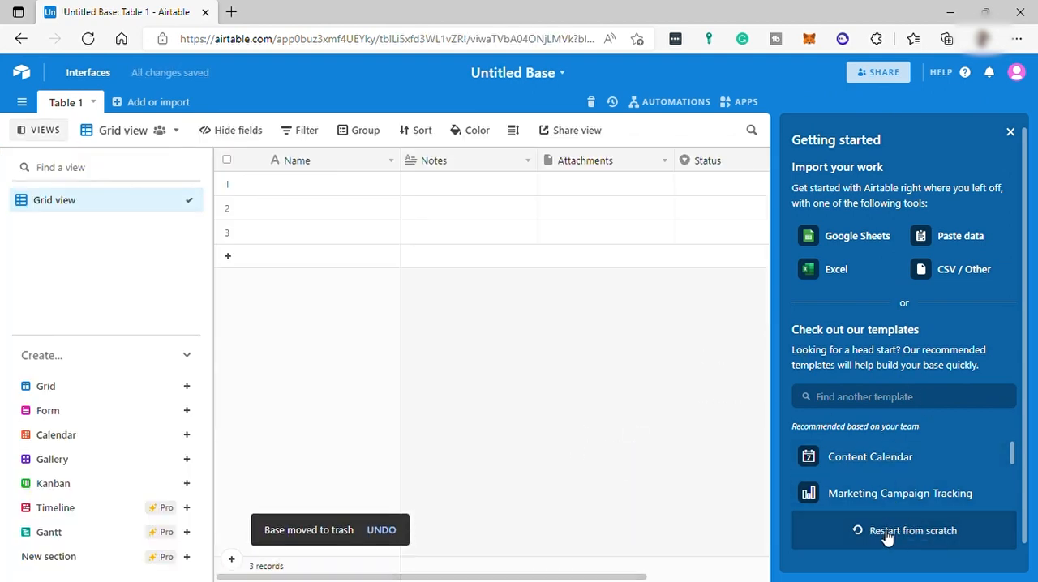
left_click(558, 75)
type("Ma")
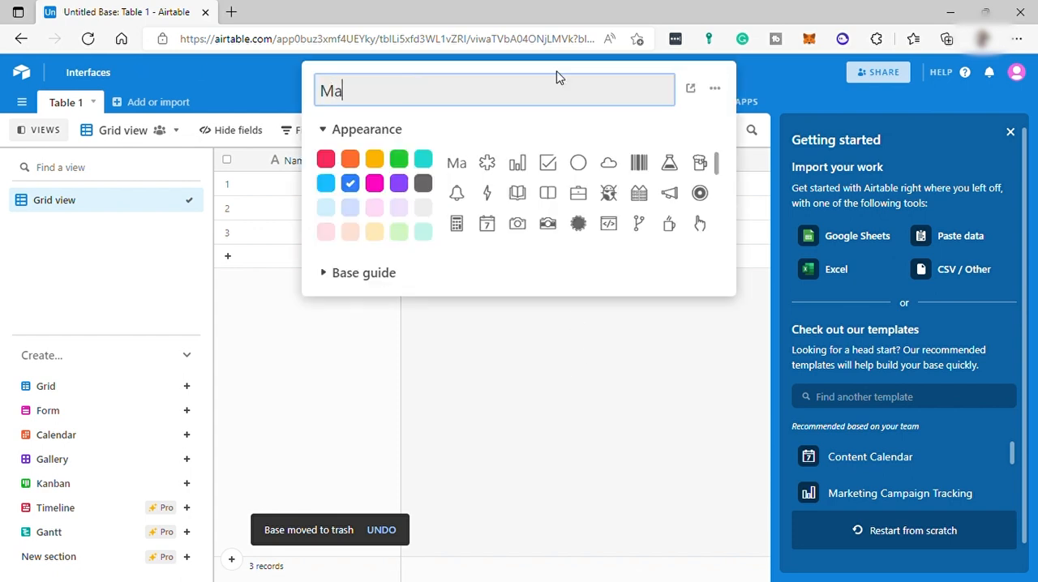
type("rketing")
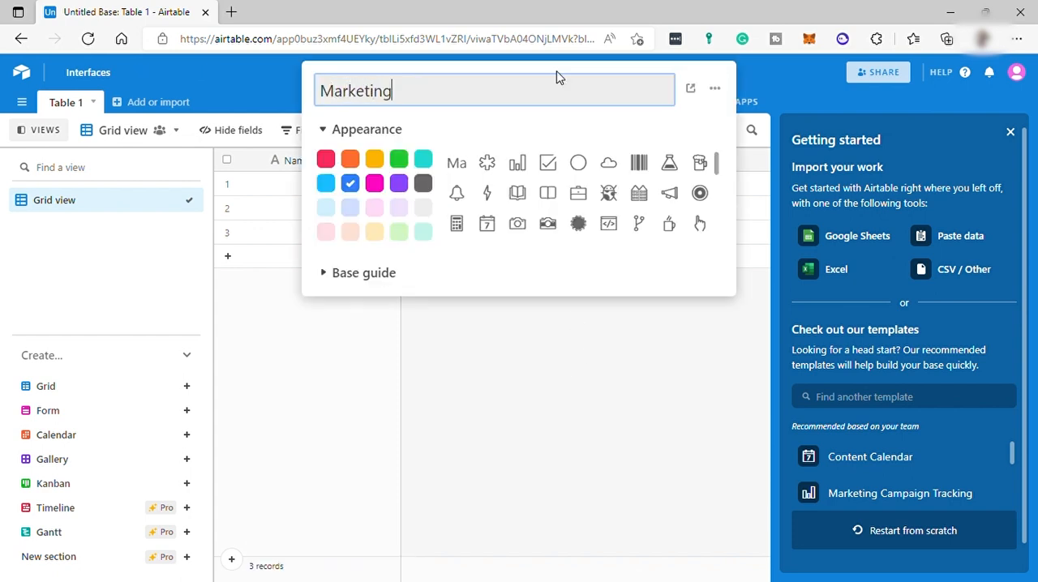
key("Return")
Step: Give the Marketing base the gears icon and close its appearance settings
scroll(609, 197, "down", 1)
scroll(614, 198, "down", 2)
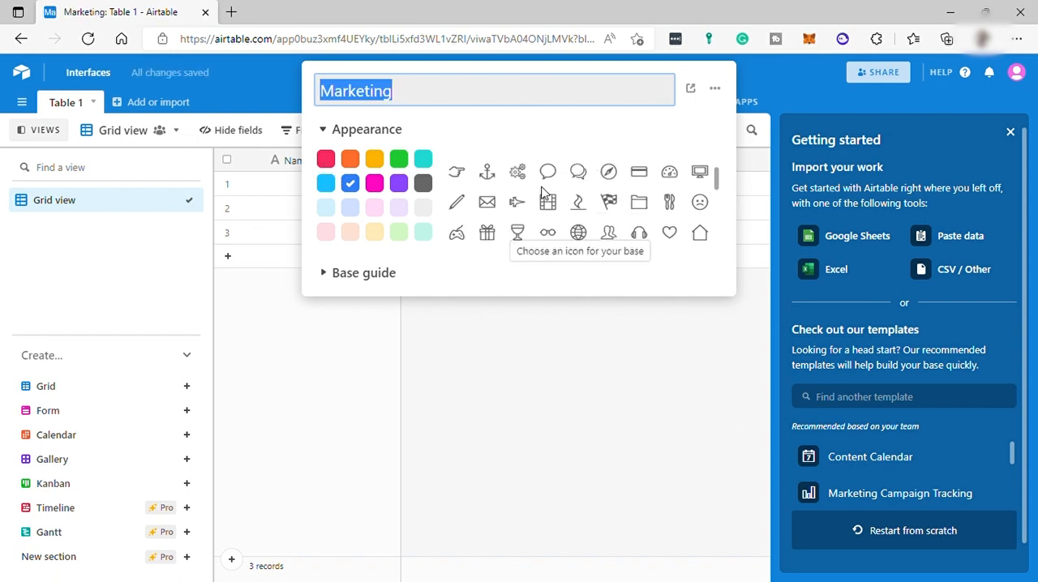
left_click(523, 179)
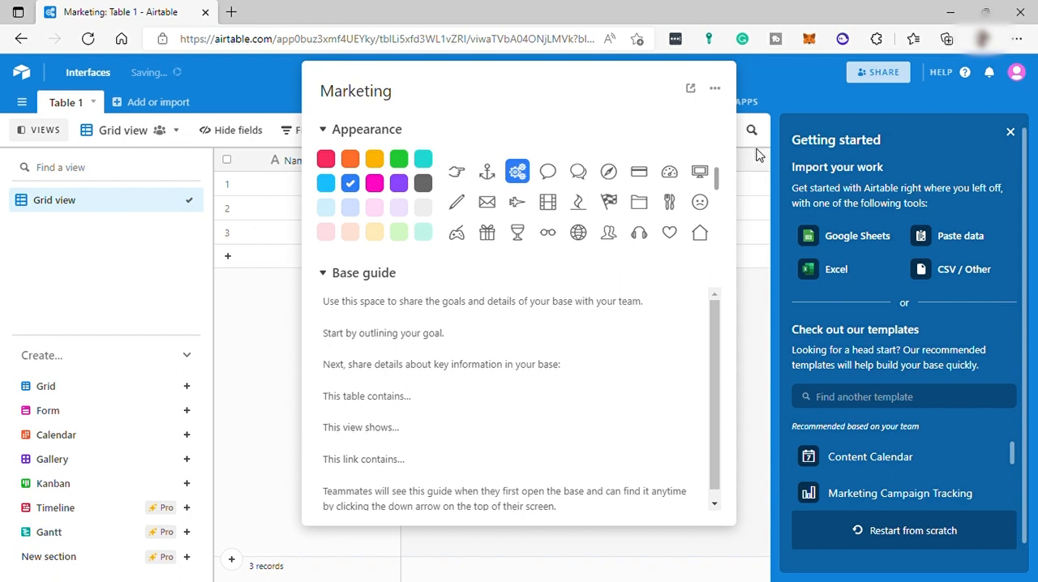
left_click(738, 64)
Step: Add two more untitled bases to the Restaurant workspace and return to the bases overview
left_click(22, 72)
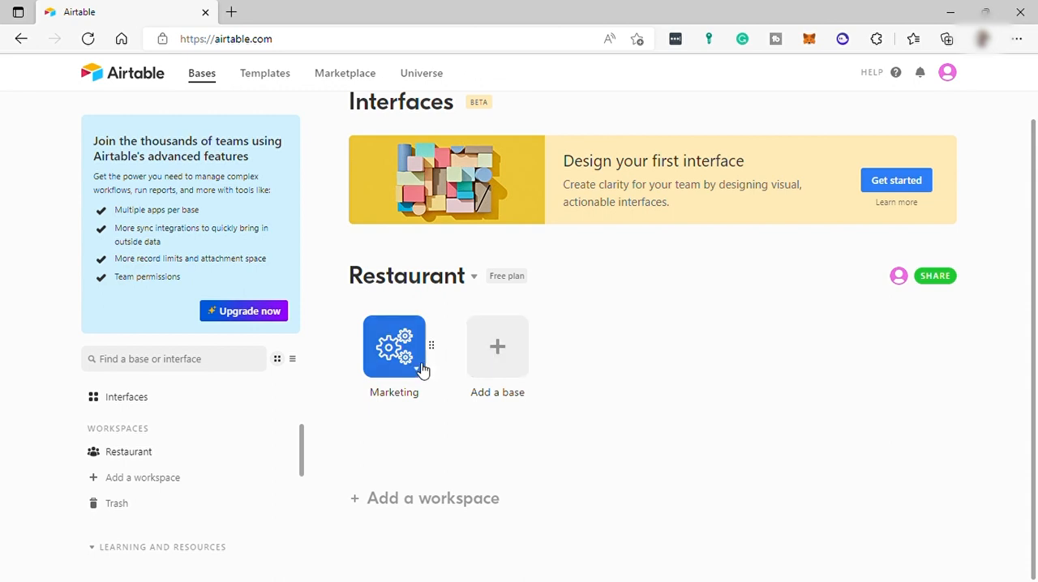
left_click(507, 371)
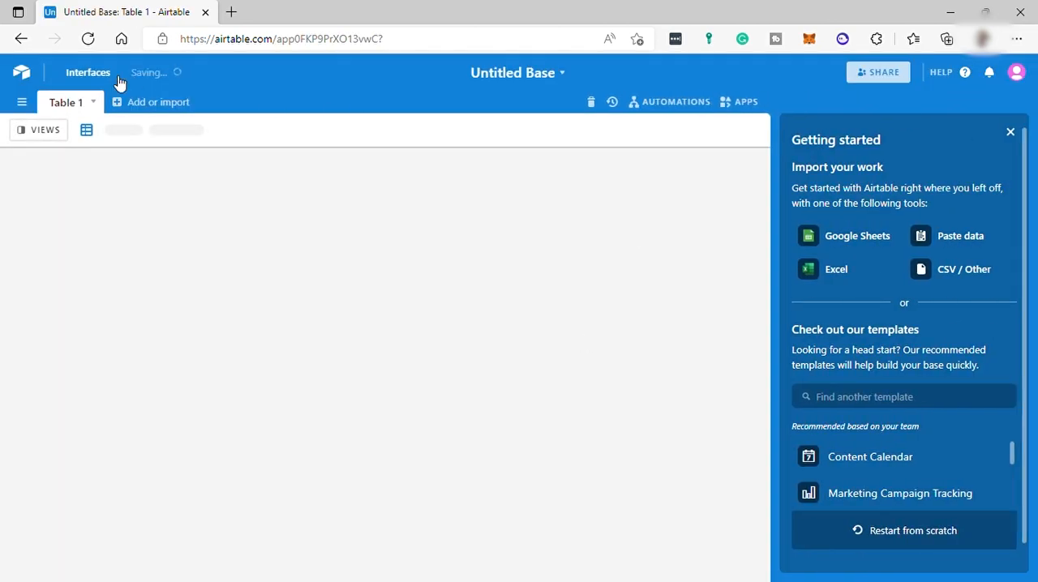
left_click(22, 72)
left_click(596, 343)
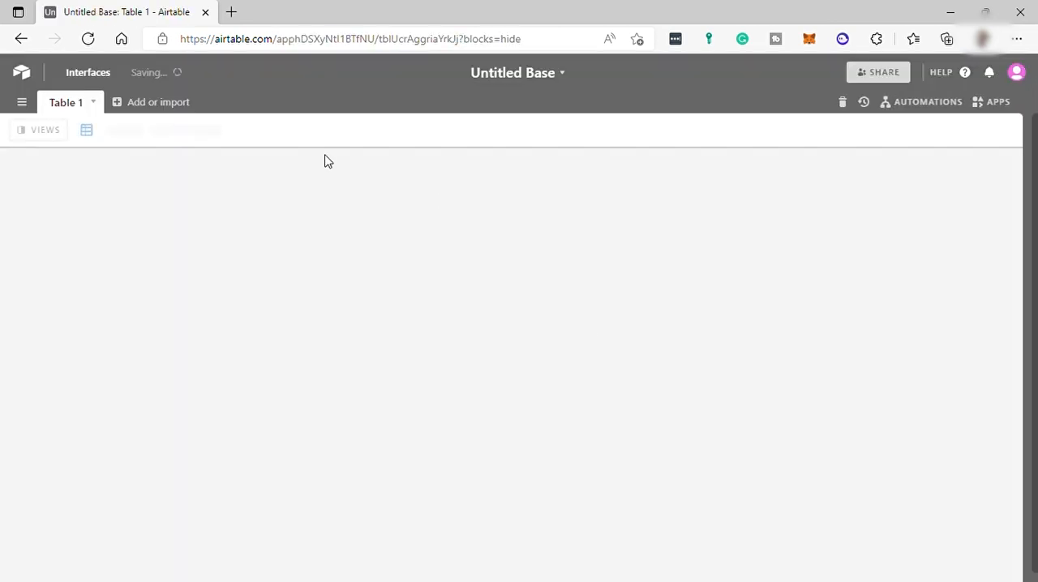
left_click(22, 72)
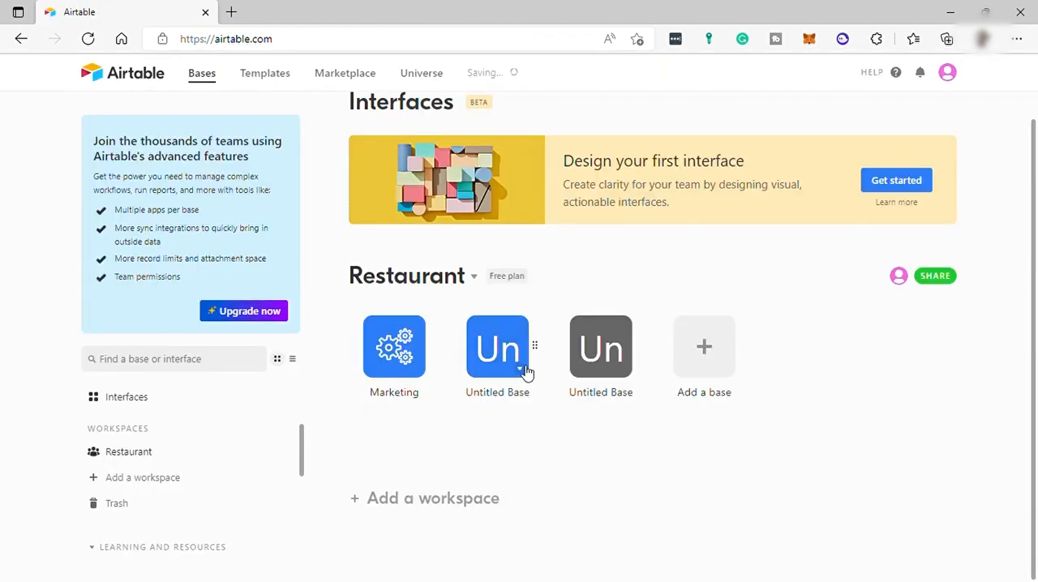
Step: Change the Marketing base's color to red
left_click(424, 374)
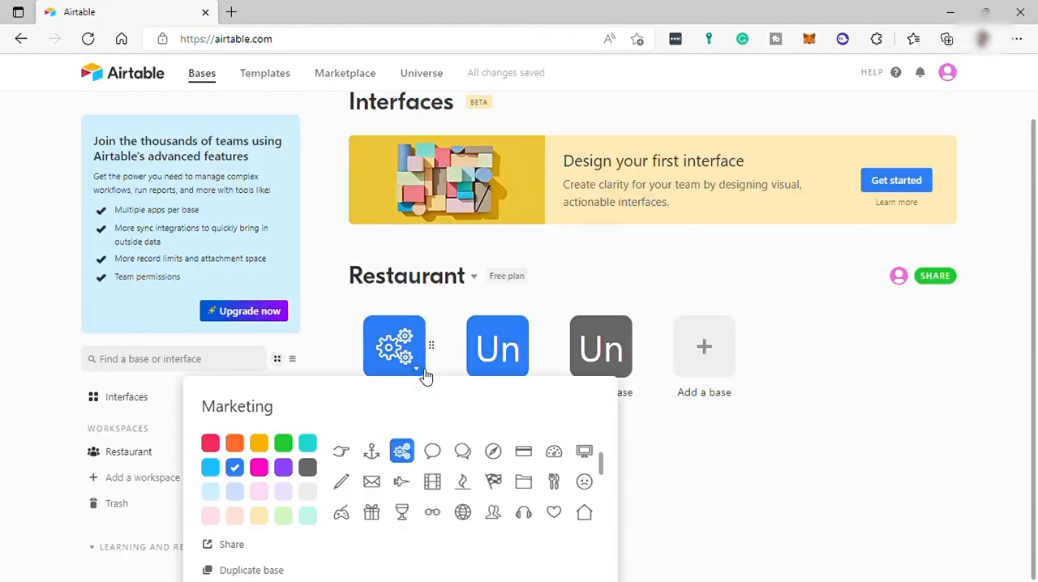
left_click(207, 441)
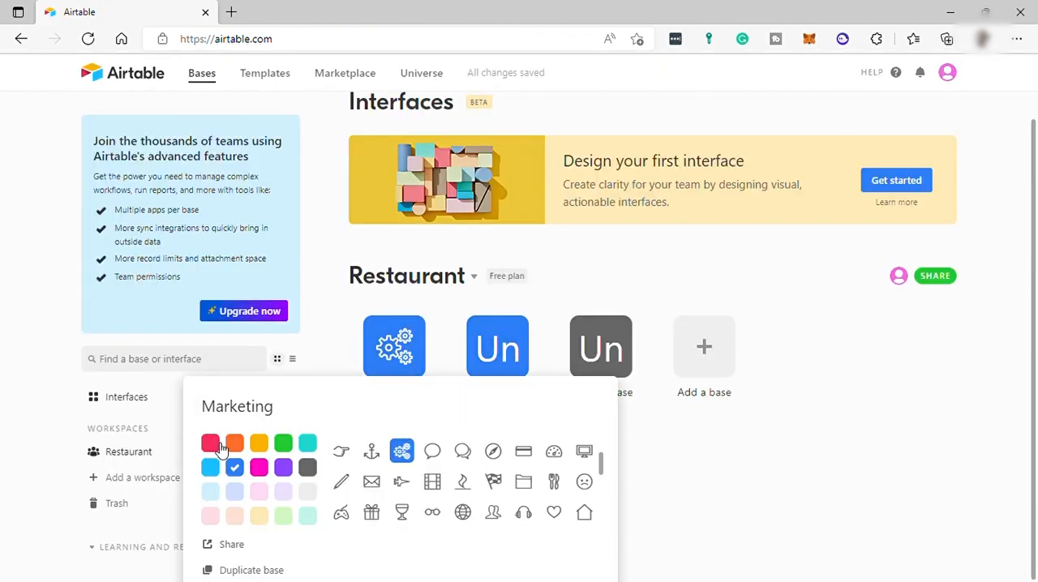
left_click(521, 370)
Step: Rename the blue untitled base as Customer Service and give it the two-people icon
left_click(522, 373)
left_click(480, 405)
type("Customer Service")
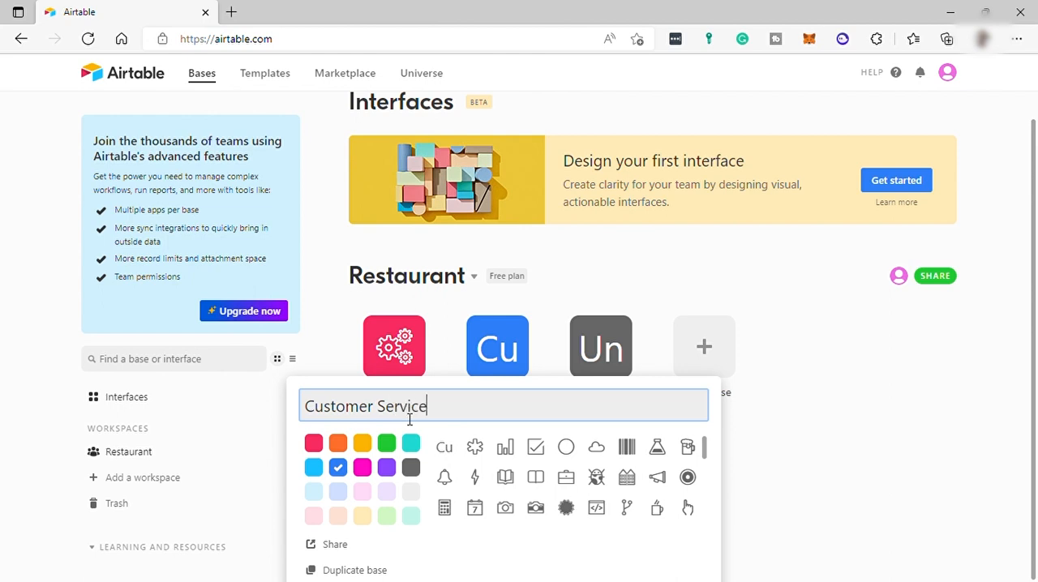
scroll(643, 477, "down", 2)
scroll(645, 477, "up", 1)
scroll(646, 477, "up", 1)
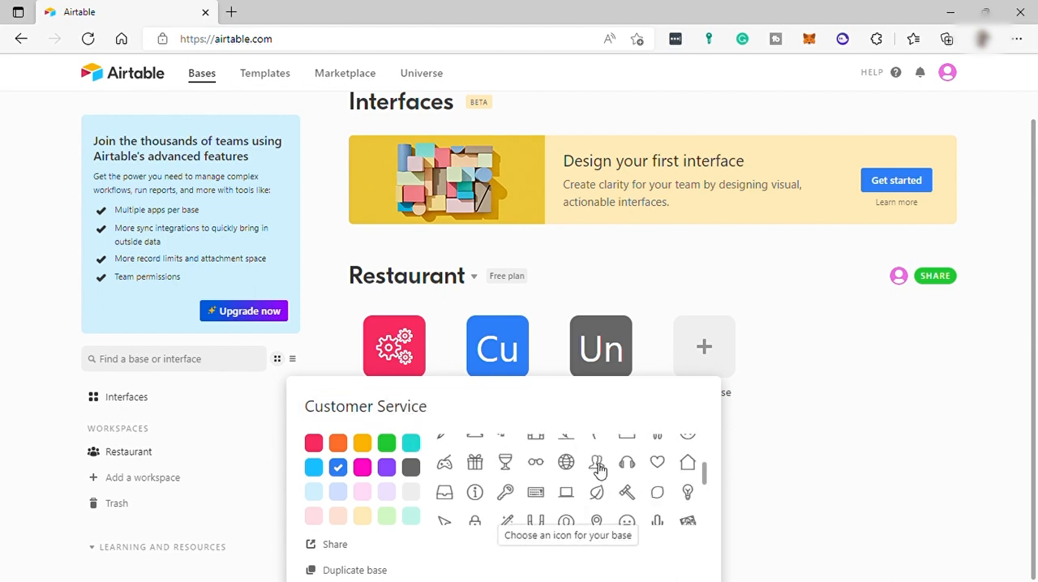
left_click(597, 464)
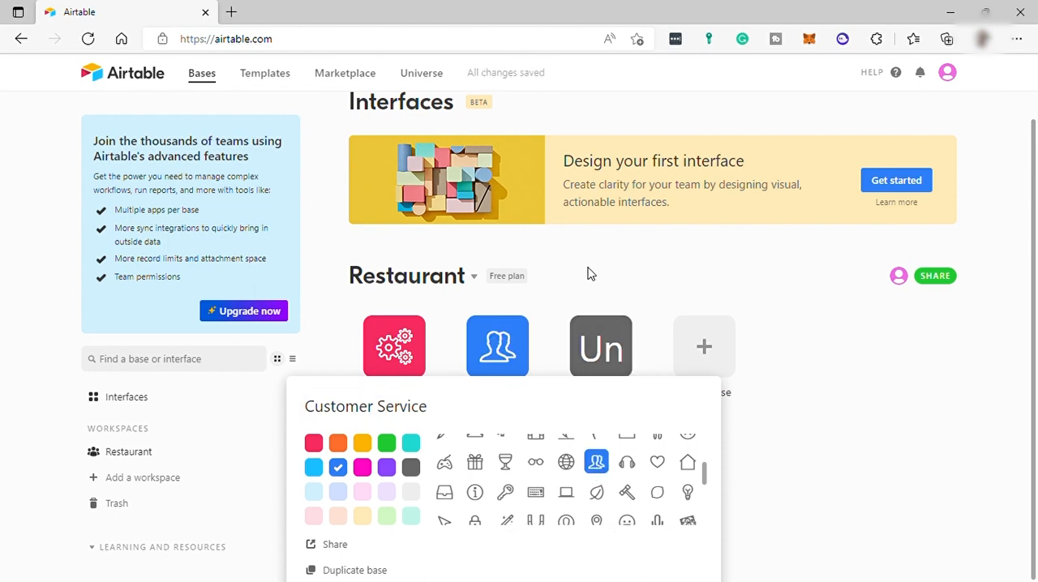
left_click(593, 299)
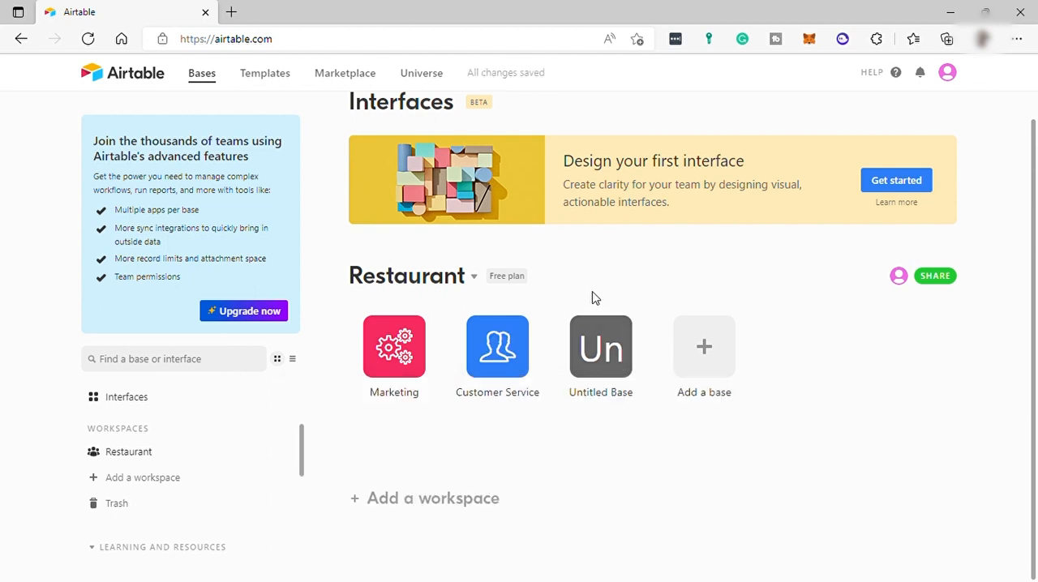
Step: Rename the gray untitled base as Accounting and set its color to yellow
left_click(623, 370)
left_click_drag(514, 412, 410, 412)
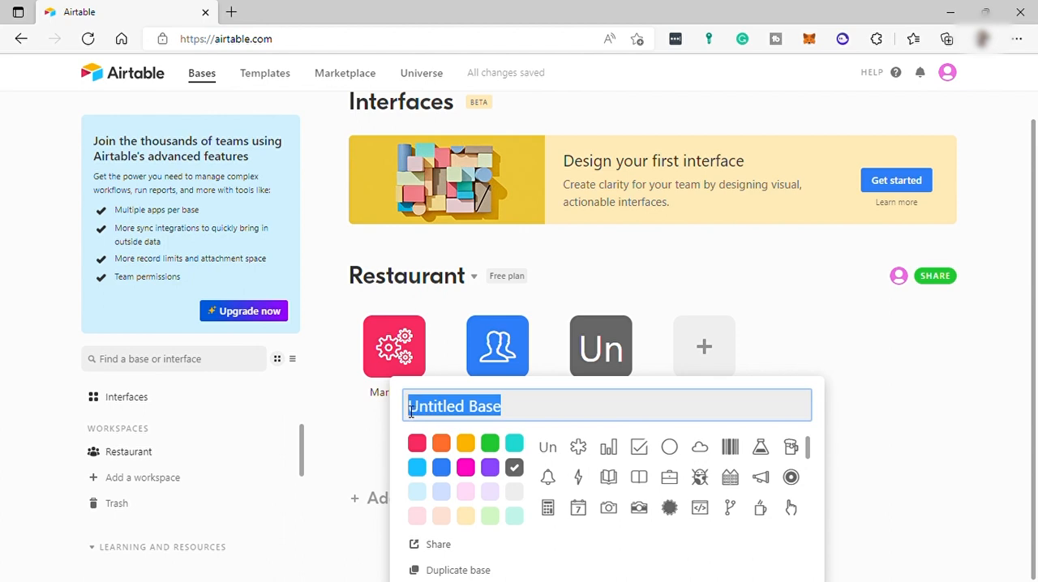
type("Accounting")
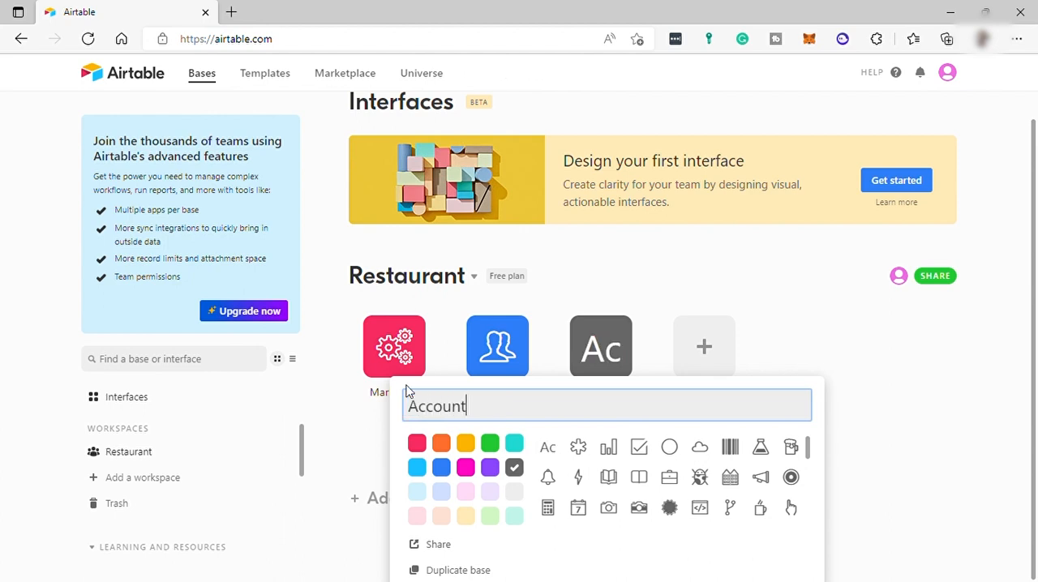
left_click(466, 442)
Step: Give the Accounting base the dollar sign icon and close its settings
scroll(726, 480, "down", 10)
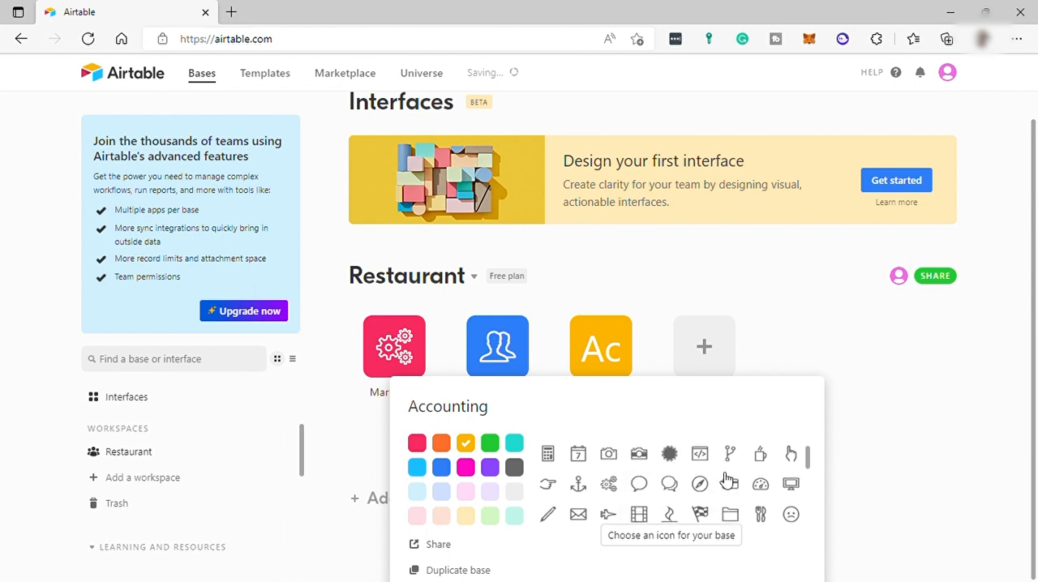
scroll(727, 480, "down", 2)
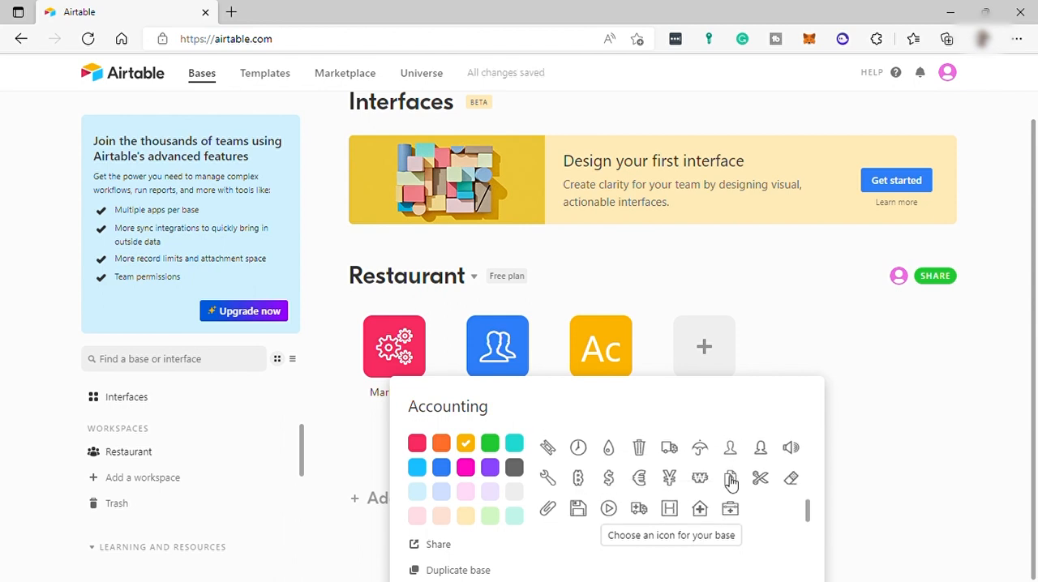
left_click(611, 479)
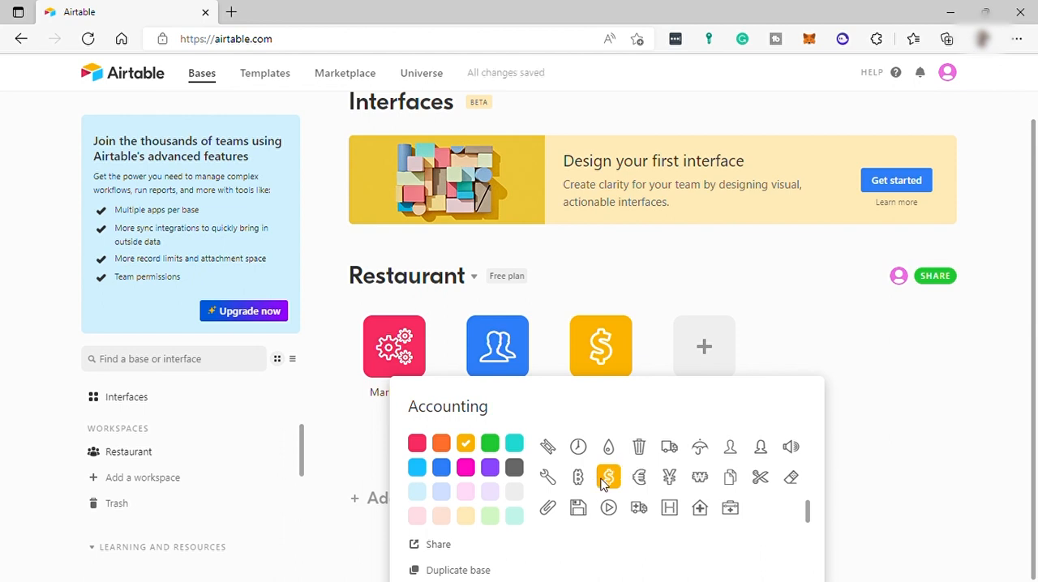
left_click(653, 362)
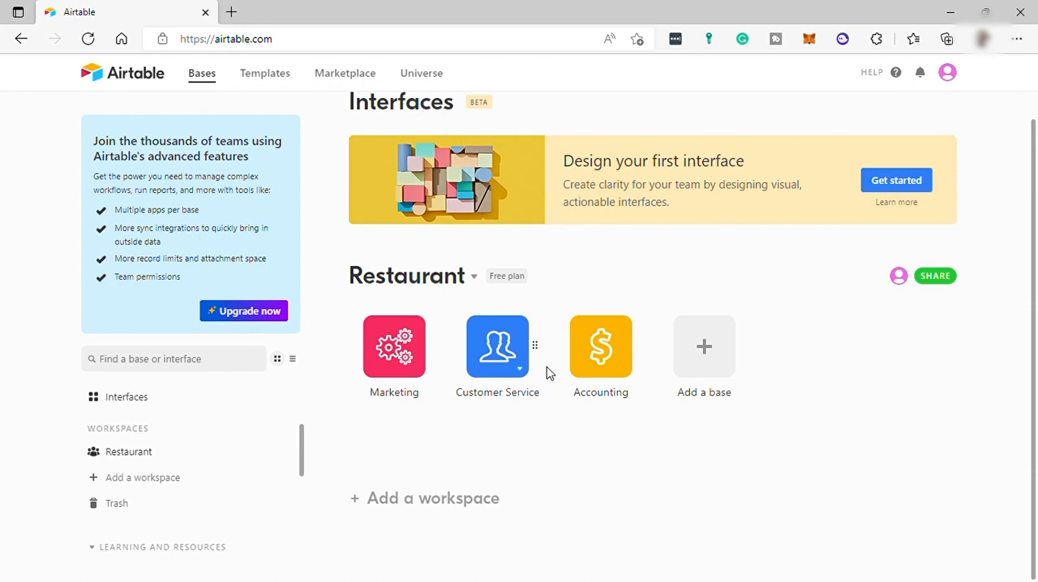
Step: View the workspace's bases as a list and switch back to the tile layout
left_click(294, 360)
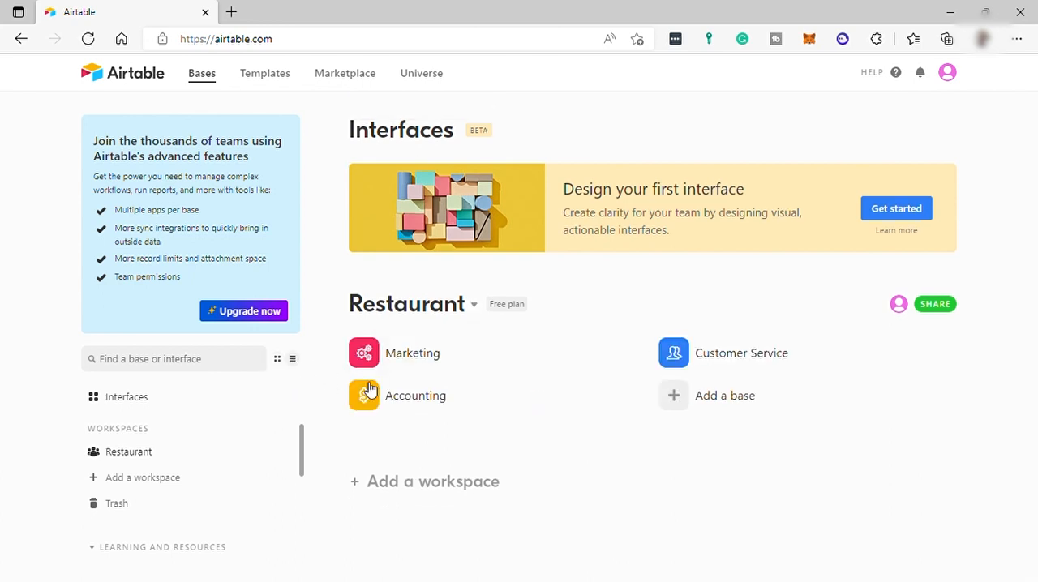
left_click(278, 359)
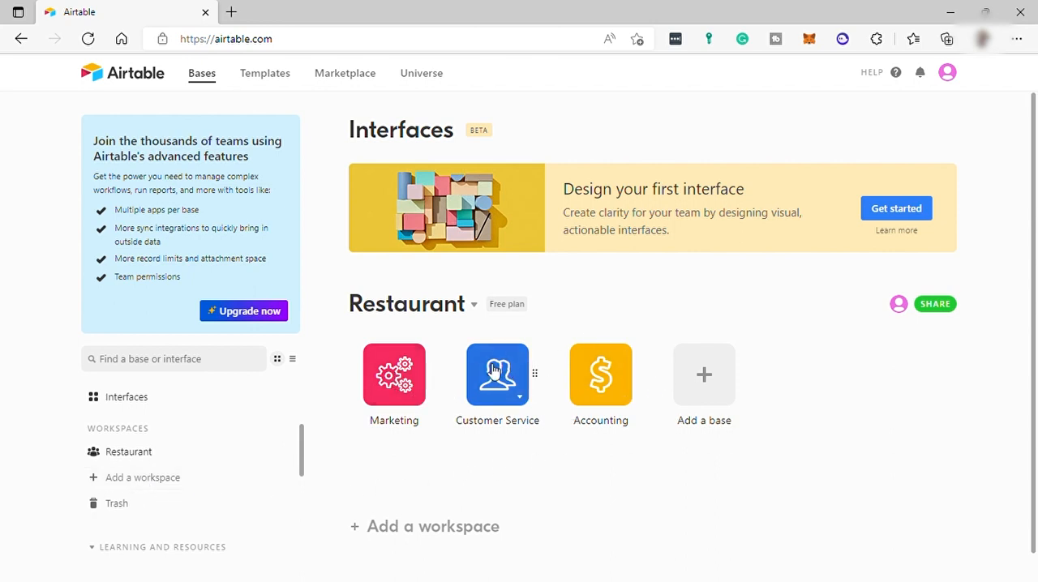
Step: Open the Marketing base and rename its table Table 1 as Projects
left_click(398, 377)
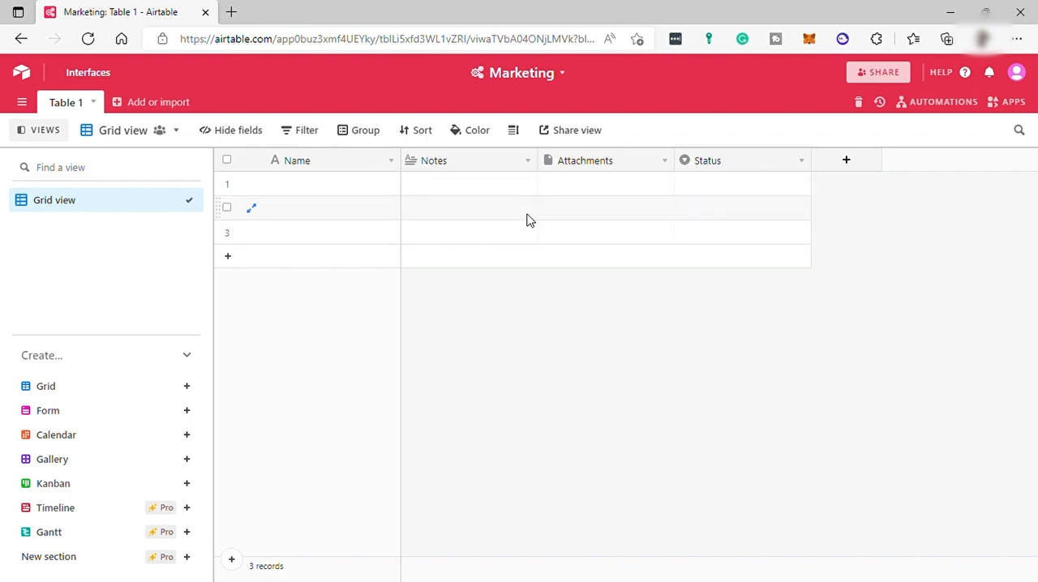
left_click(94, 103)
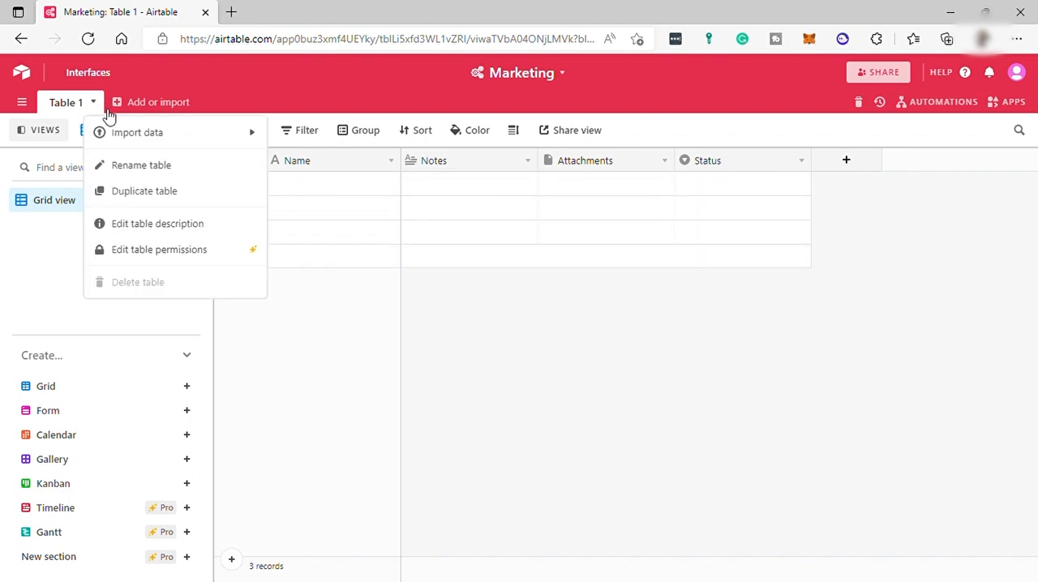
left_click(160, 168)
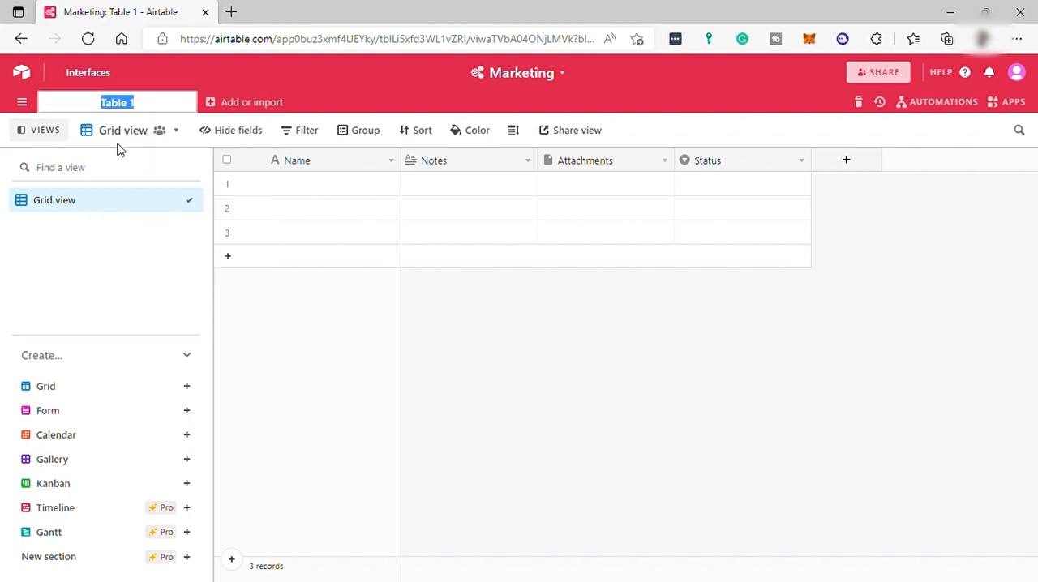
type("Projects")
key("Return")
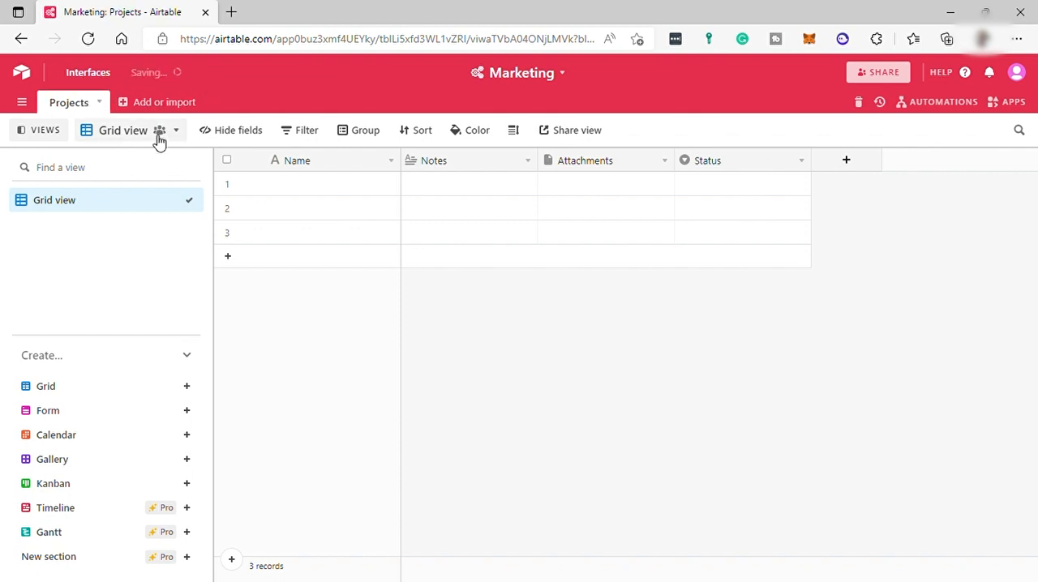
Step: View the data import sources offered for the Projects table
left_click(100, 103)
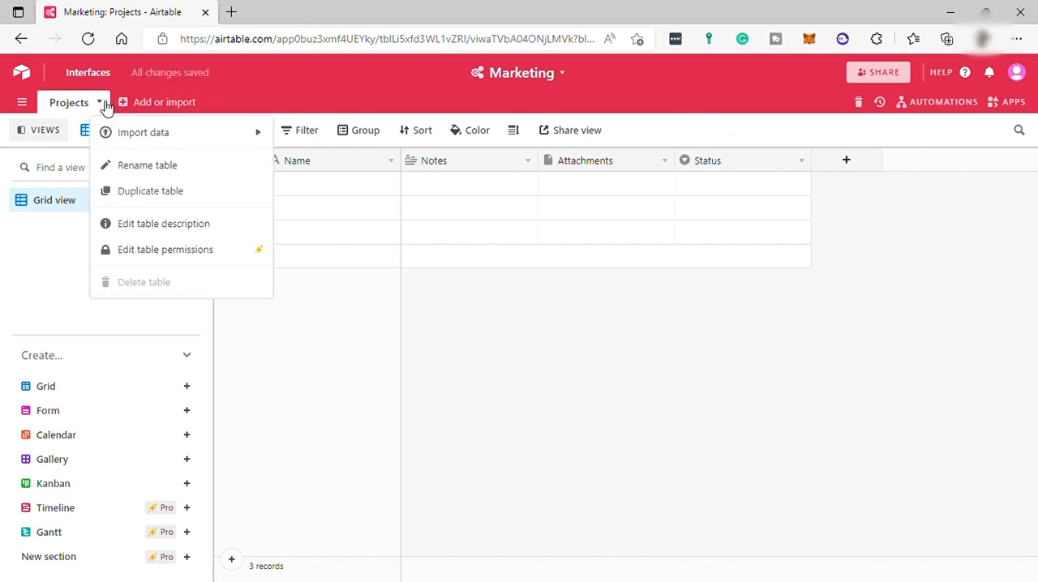
mouse_move(157, 132)
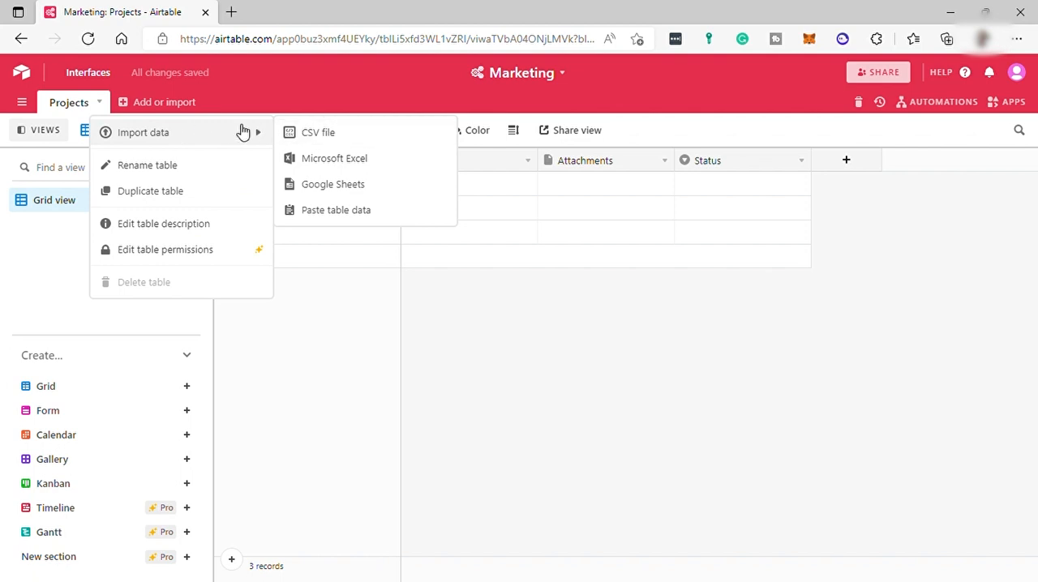
Step: Add an empty table named Team to the Marketing base
left_click(142, 105)
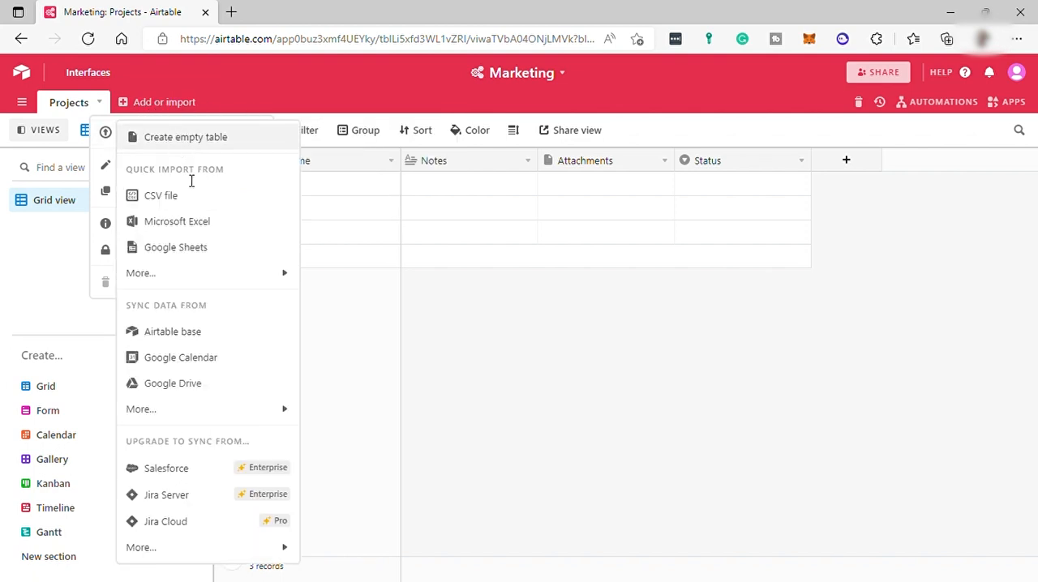
left_click(186, 140)
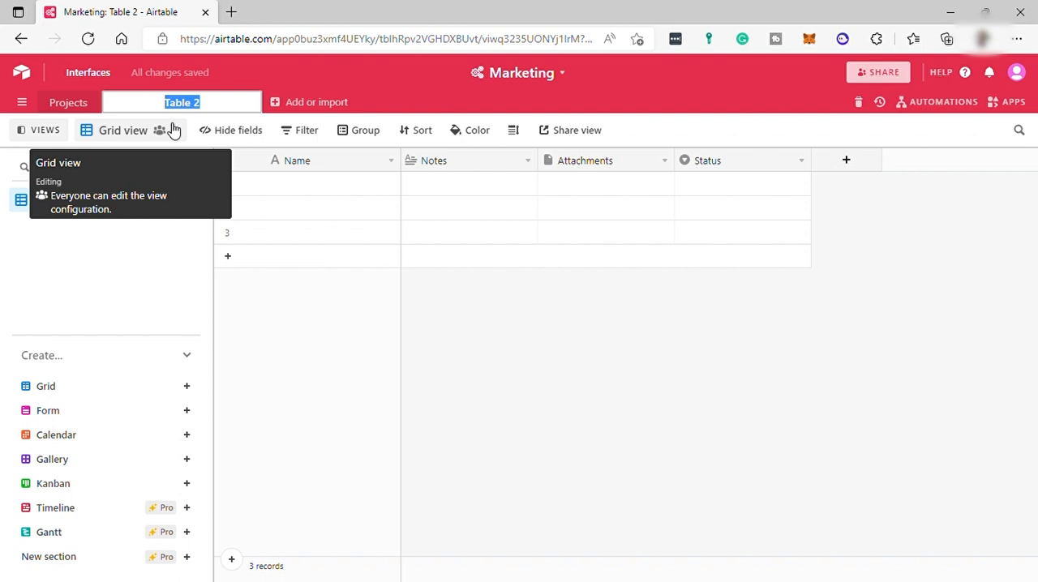
type("Team")
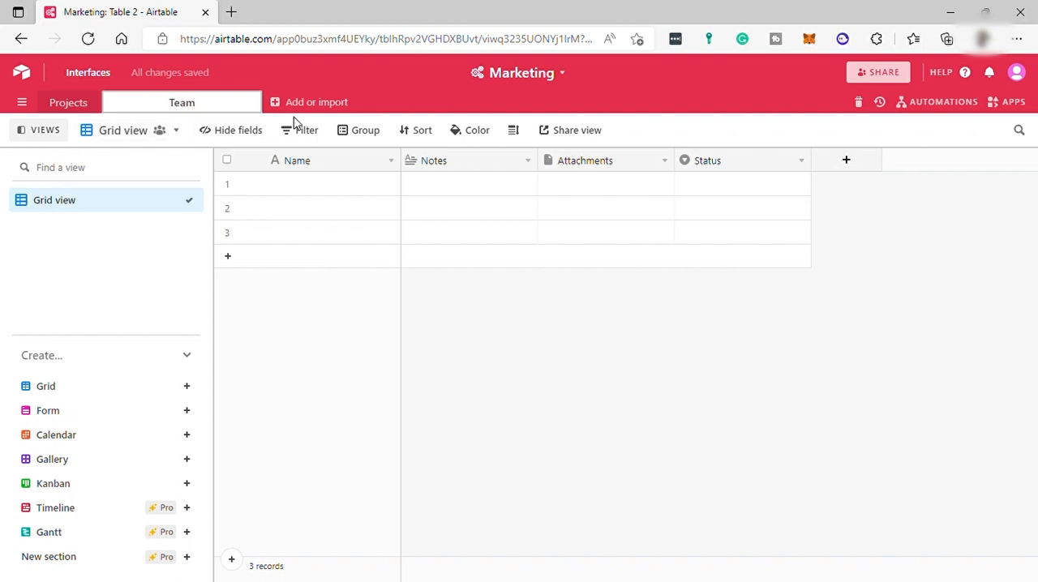
key("Return")
Step: Add another empty table named Goal after the Team table
left_click(209, 102)
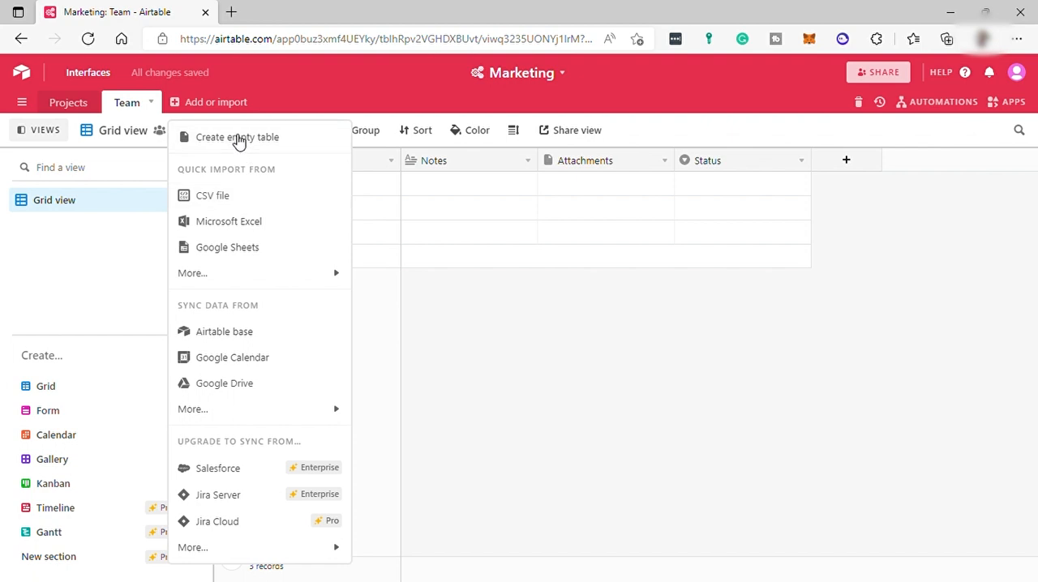
left_click(237, 140)
type("H")
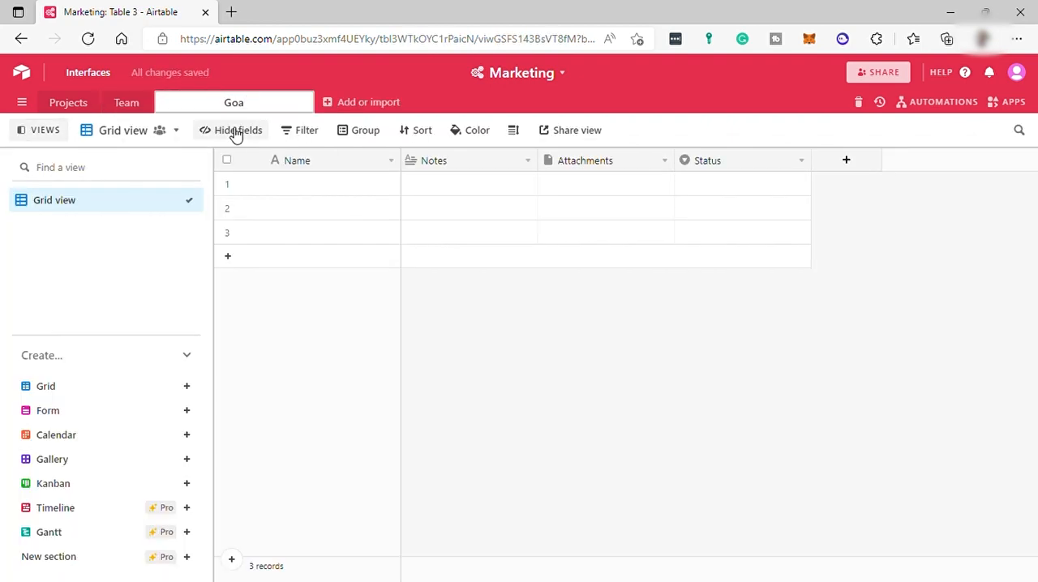
left_click(333, 73)
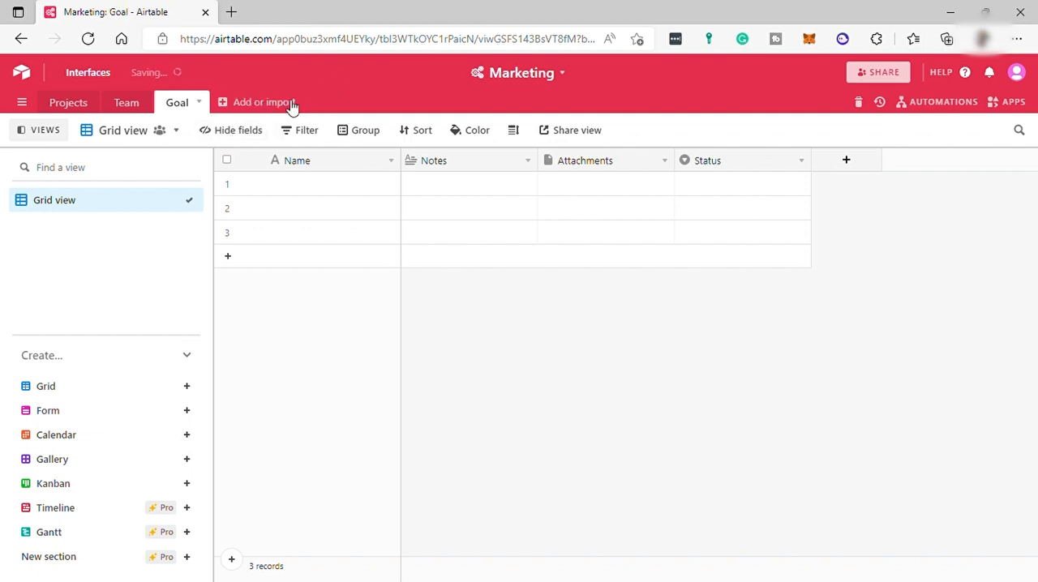
Step: Return to the Projects table and rename its Name field as Campaign
left_click(74, 105)
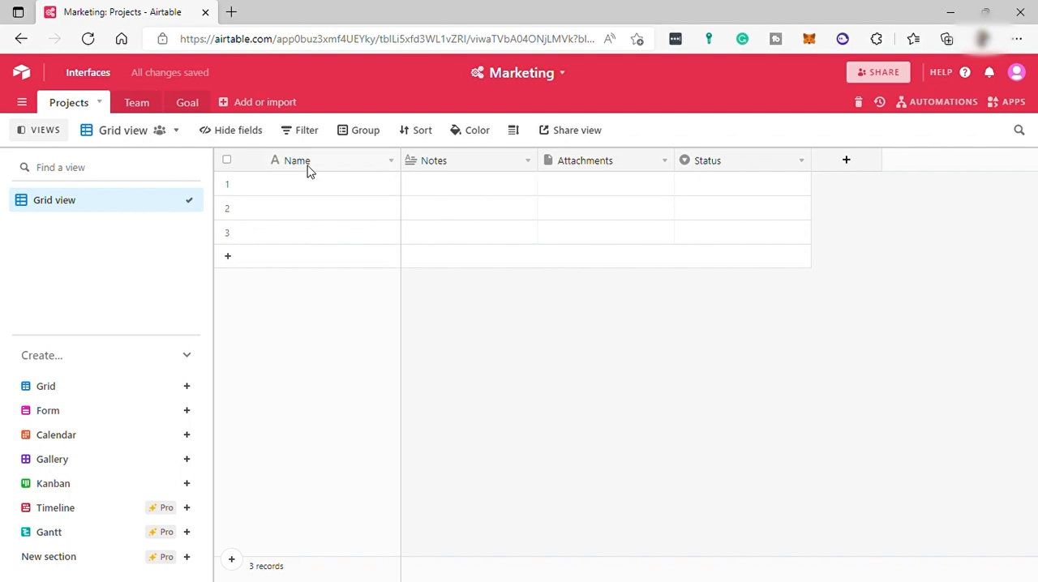
left_click(394, 165)
left_click(344, 211)
type("Campaign")
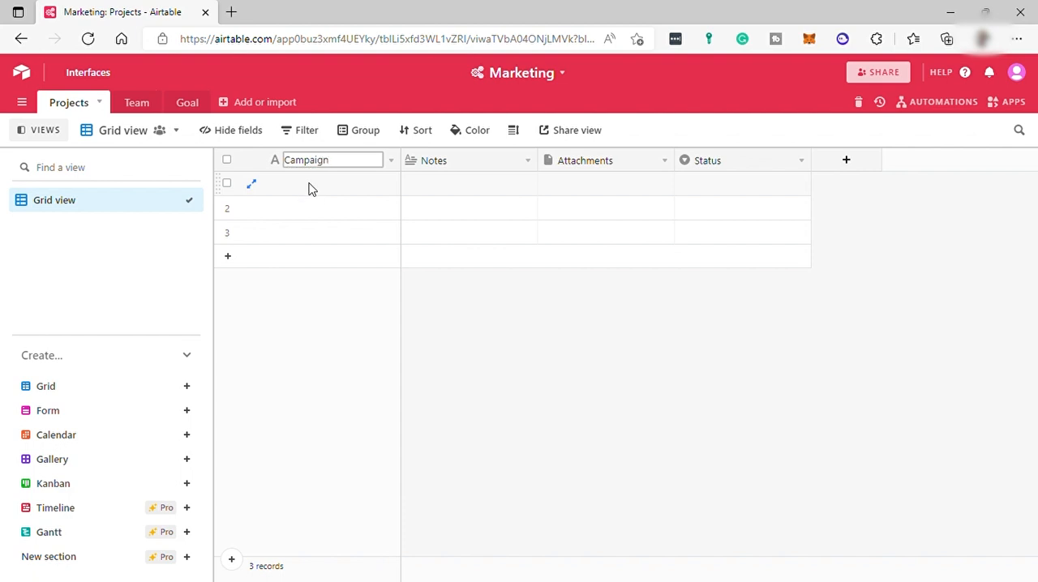
Step: Fill the Campaign column with five records: Video Production, FB Set UP, Insta Set up, 1st Campaign and Graphic Design
left_click(313, 193)
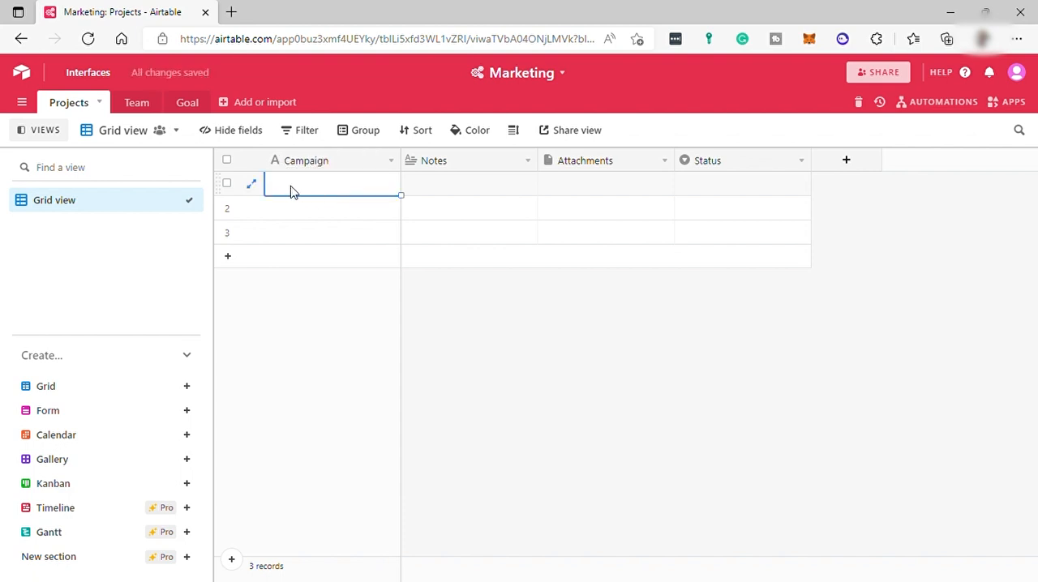
type("Video Production")
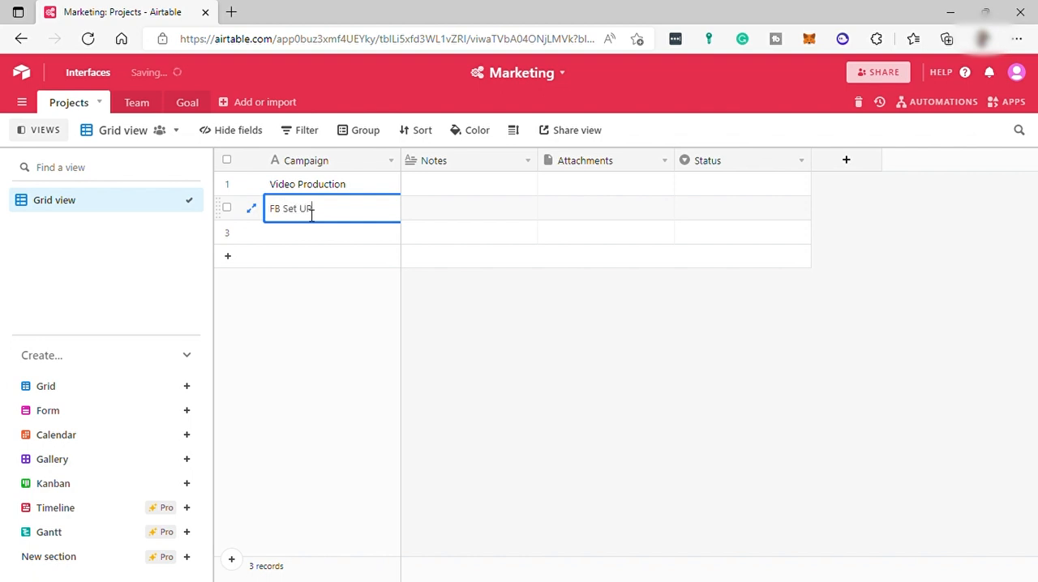
double_click(308, 234)
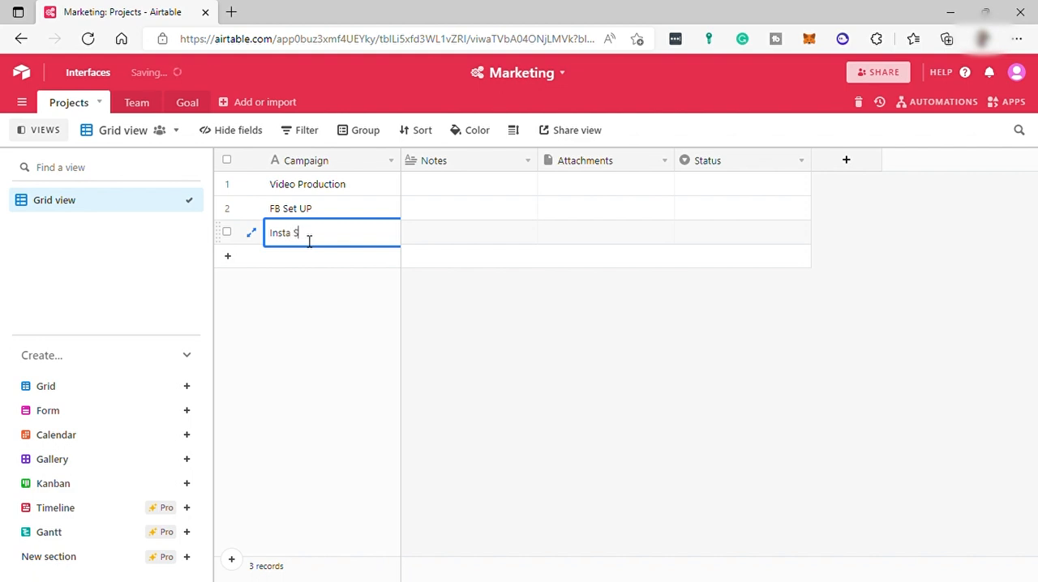
type("Insta Set up")
left_click(336, 257)
type("1st Campaign")
left_click(332, 289)
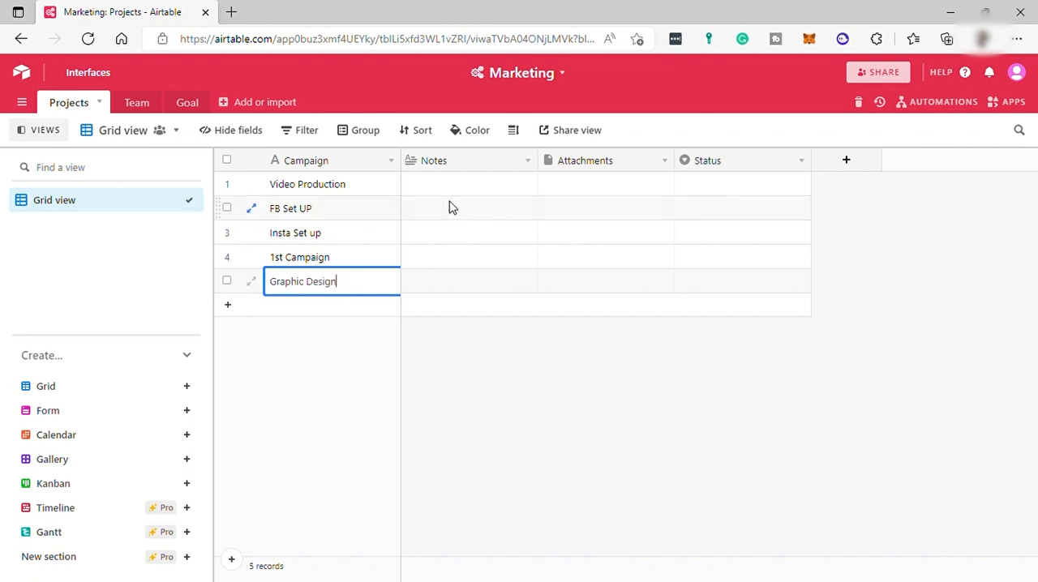
Step: Rename the Notes field as Goal with the Long text field type
left_click(528, 160)
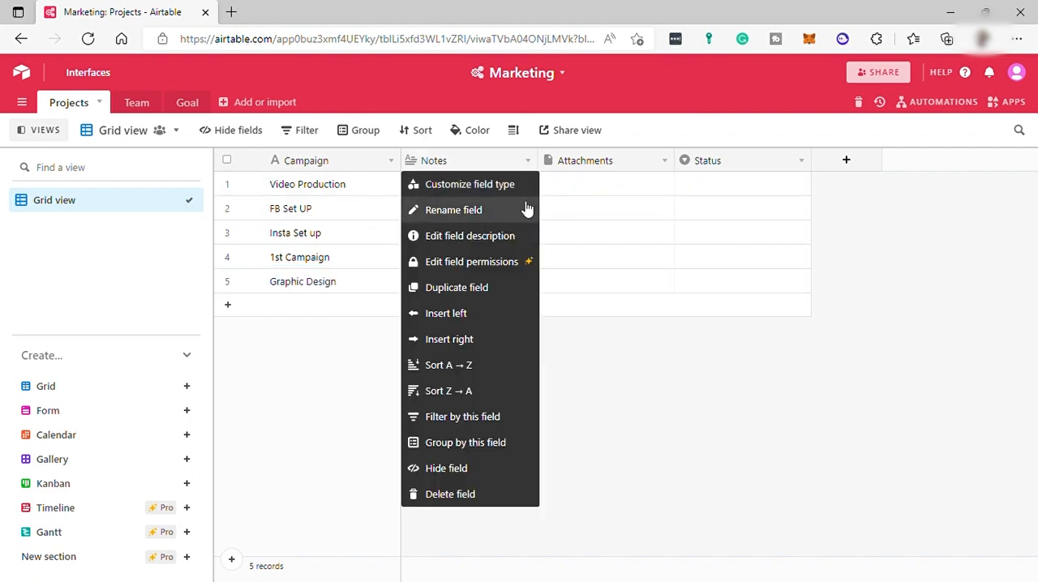
left_click(463, 210)
type("Goal")
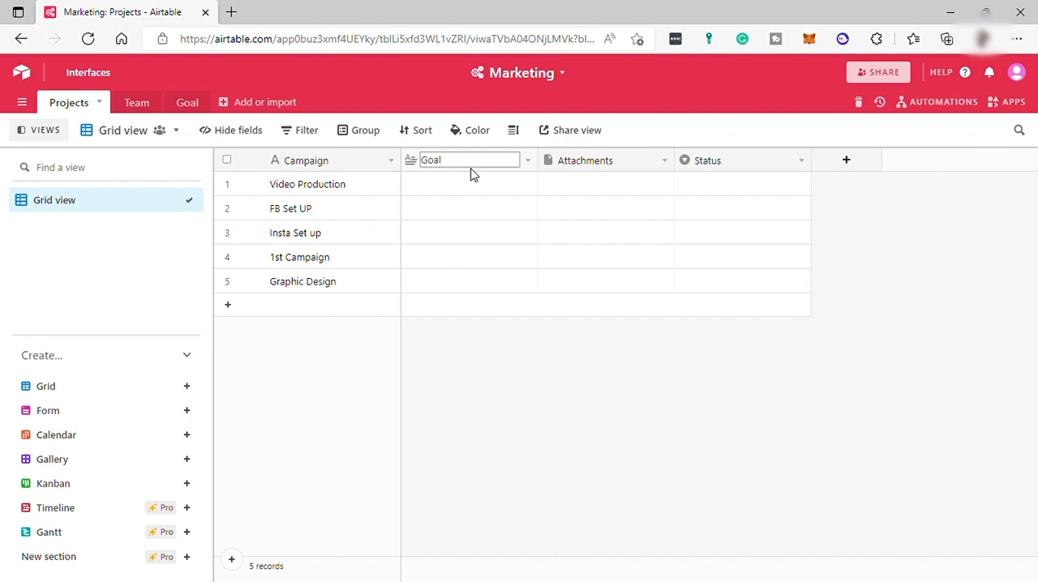
left_click(529, 161)
left_click(489, 195)
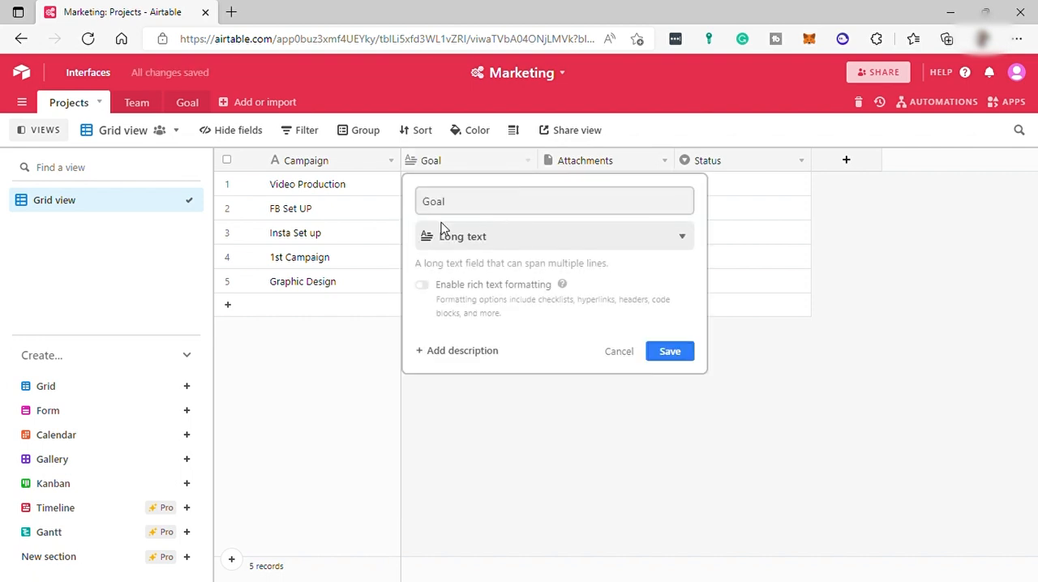
left_click(496, 243)
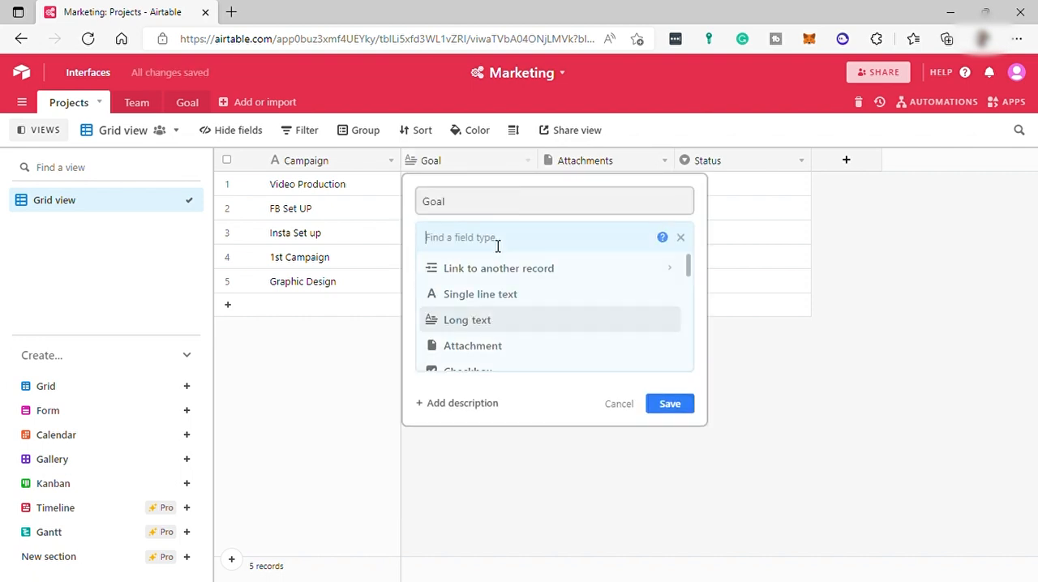
left_click(516, 322)
left_click(747, 242)
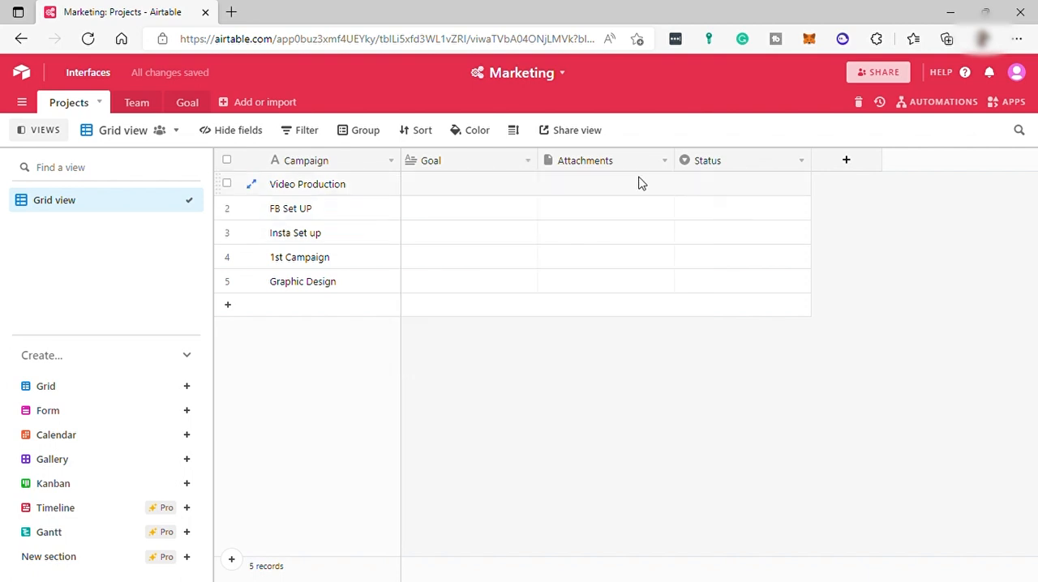
Step: Turn the Attachments field into a Date field named Start Date and save it
left_click(633, 167)
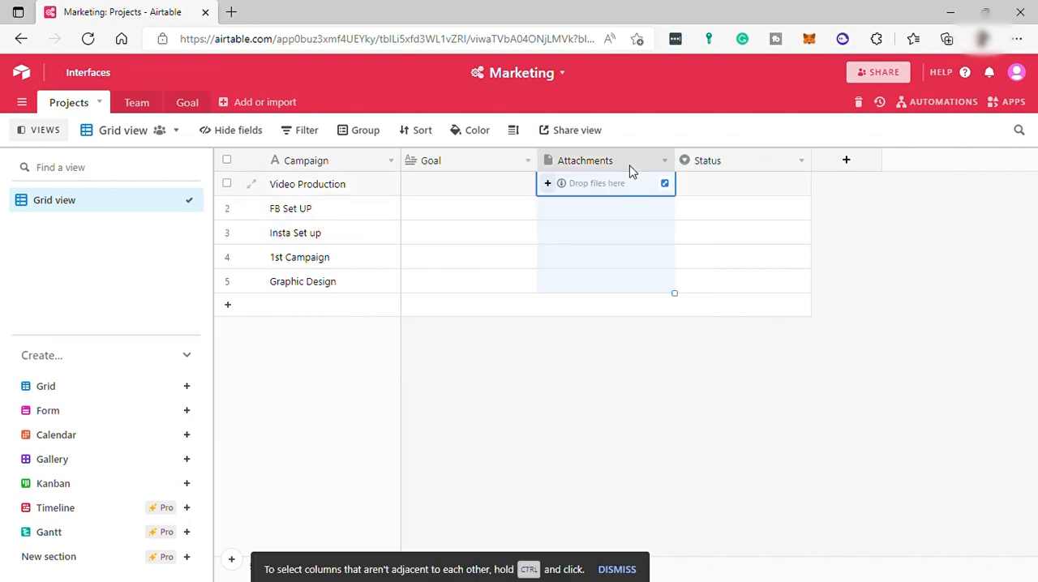
left_click(665, 161)
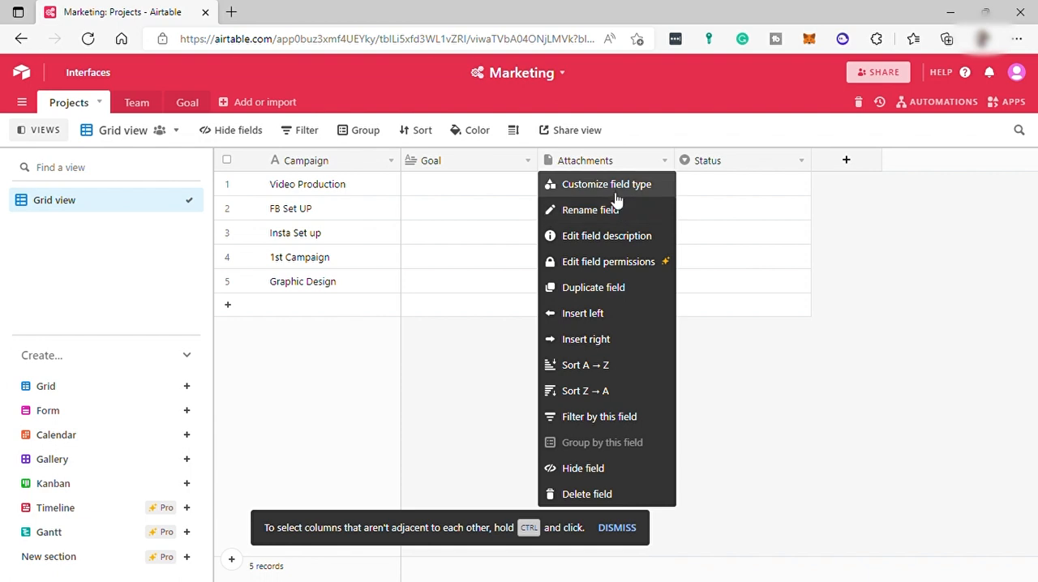
left_click(617, 208)
type("Start")
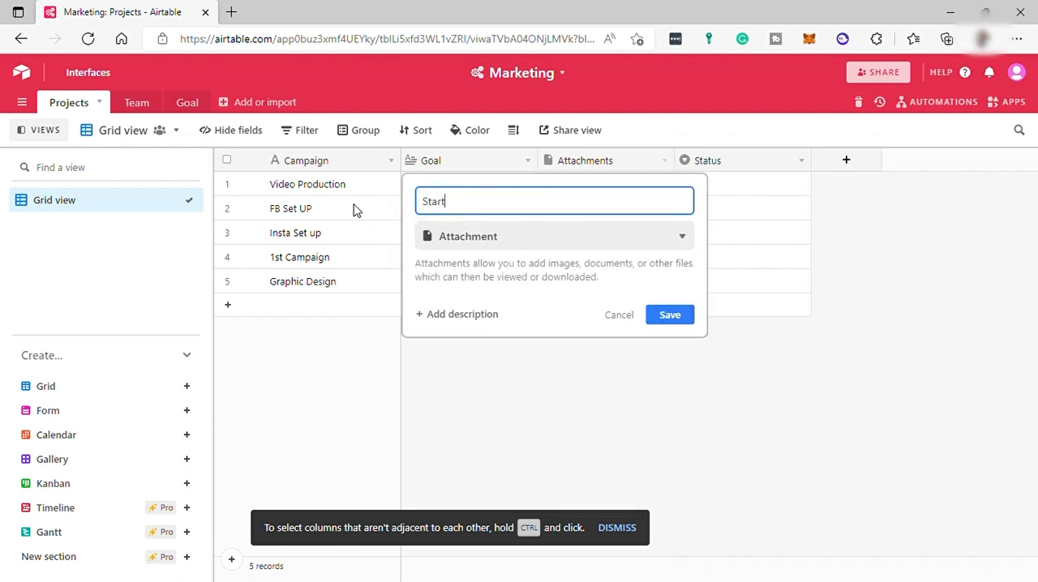
type(" Date")
left_click(477, 235)
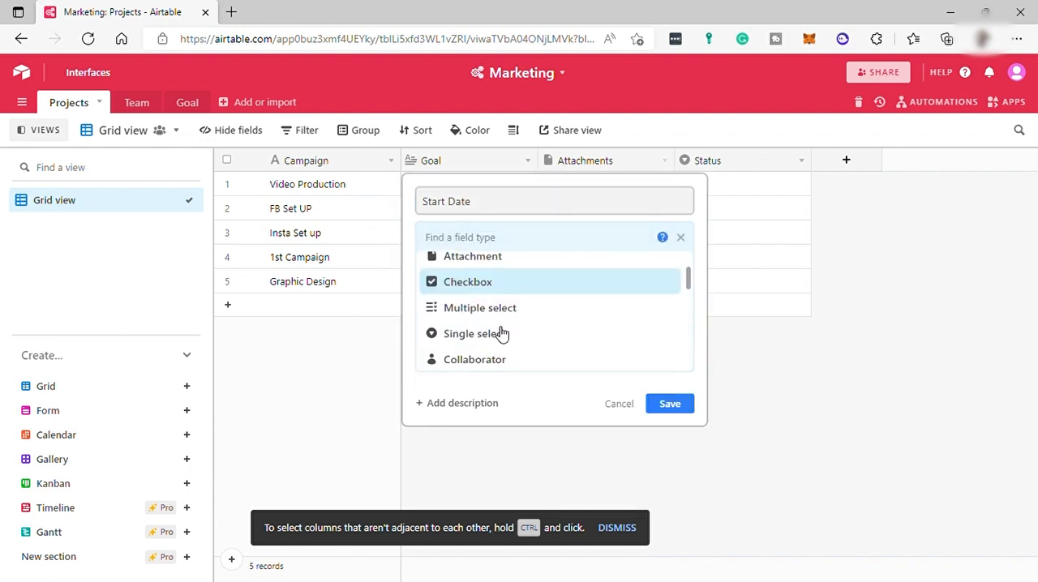
scroll(500, 334, "down", 1)
left_click(495, 347)
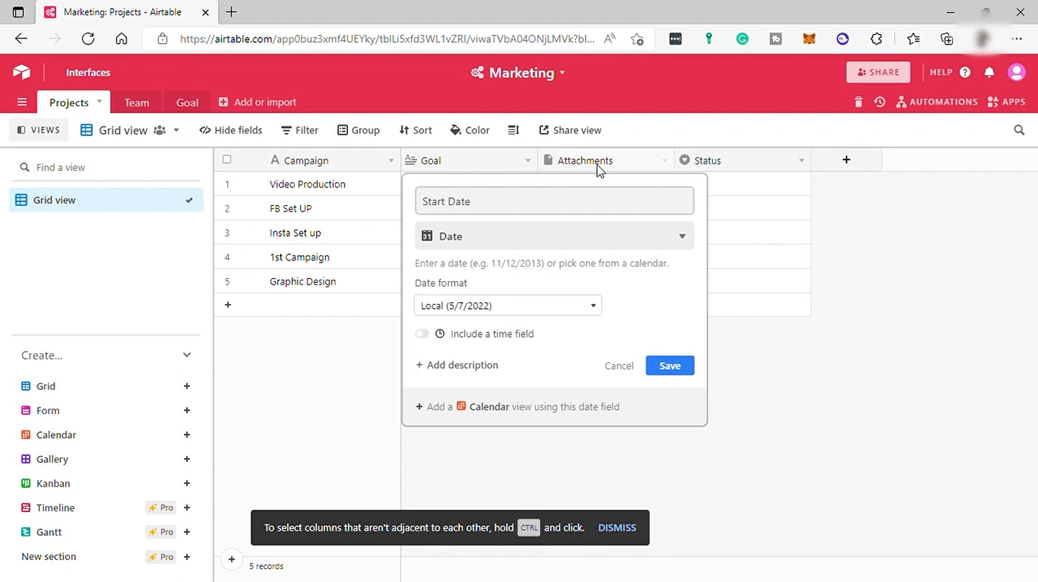
left_click(686, 373)
Step: Add a Date field named Due Date and place it between the Start Date and Status fields
left_click(845, 160)
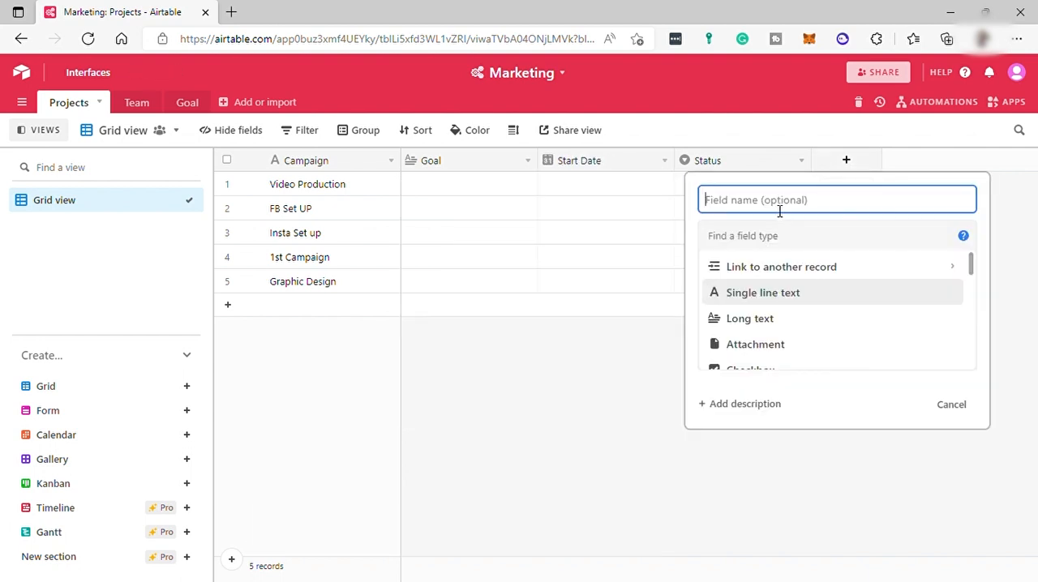
type("Due Date")
scroll(776, 317, "down", 3)
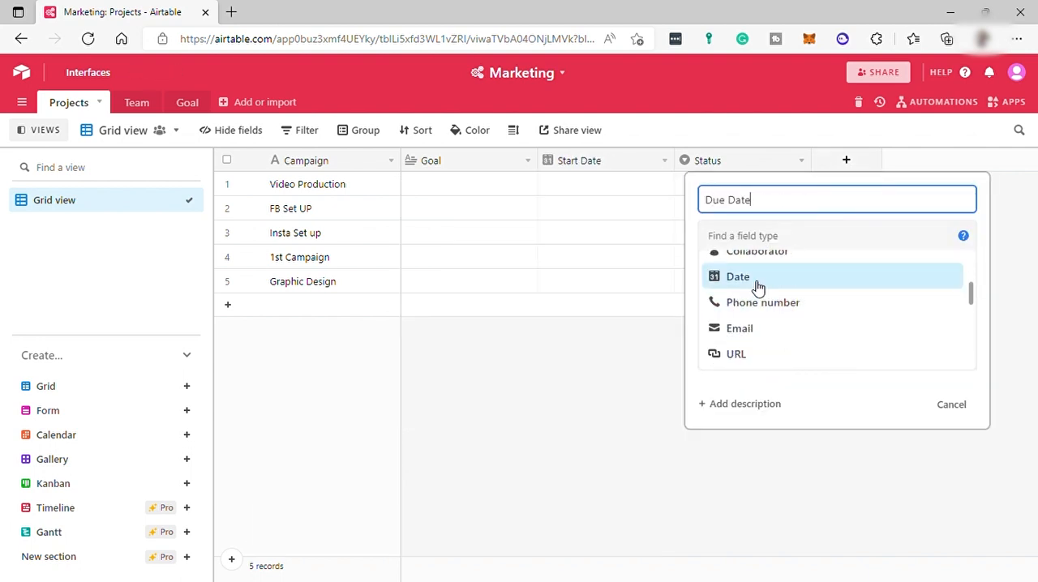
left_click(757, 280)
left_click(967, 367)
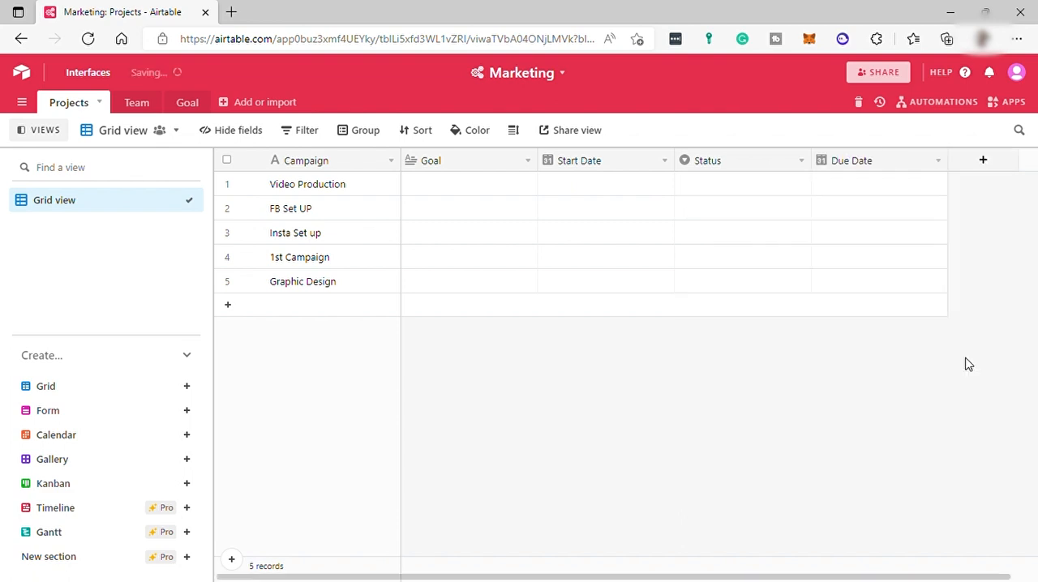
left_click_drag(718, 160, 653, 169)
Step: Review the Status field's type and select options, and close its settings without changes
left_click(938, 160)
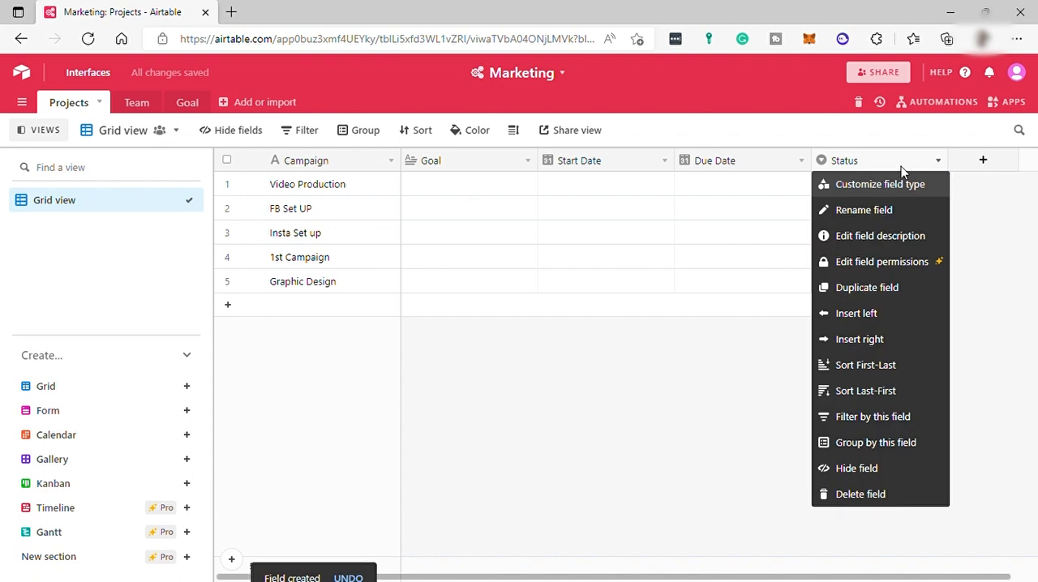
left_click(882, 185)
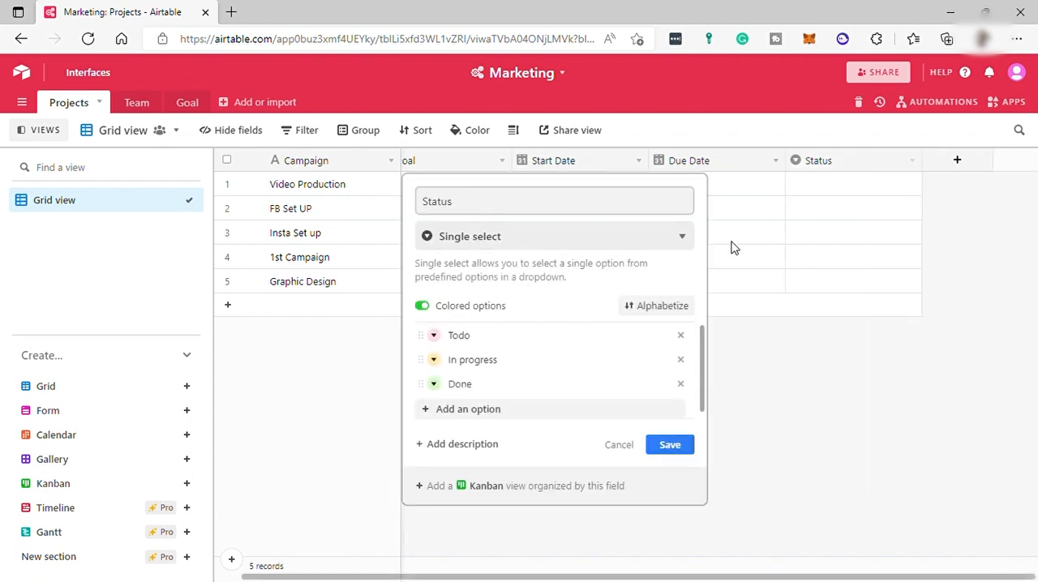
left_click(524, 243)
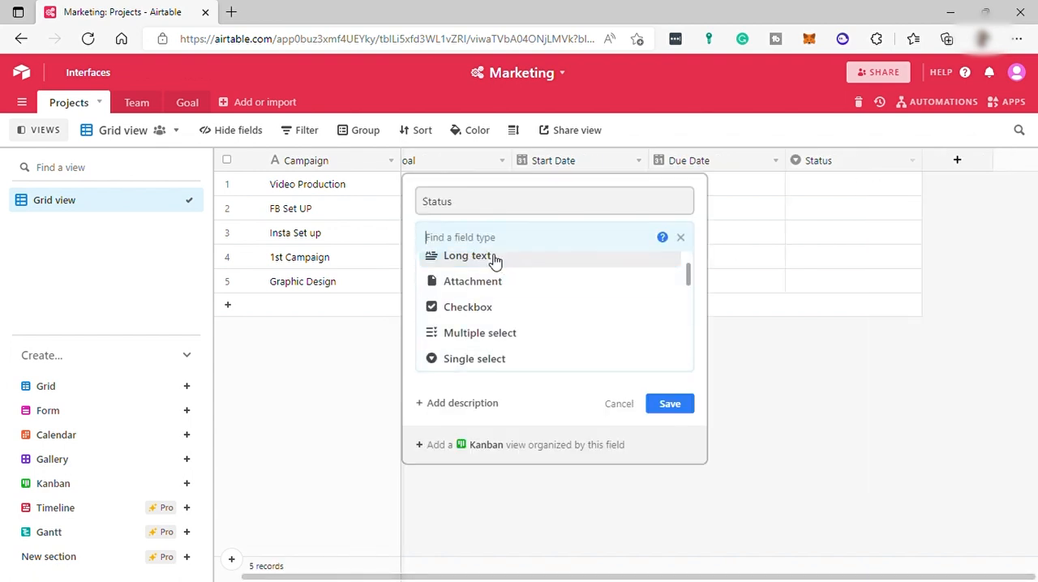
left_click(681, 238)
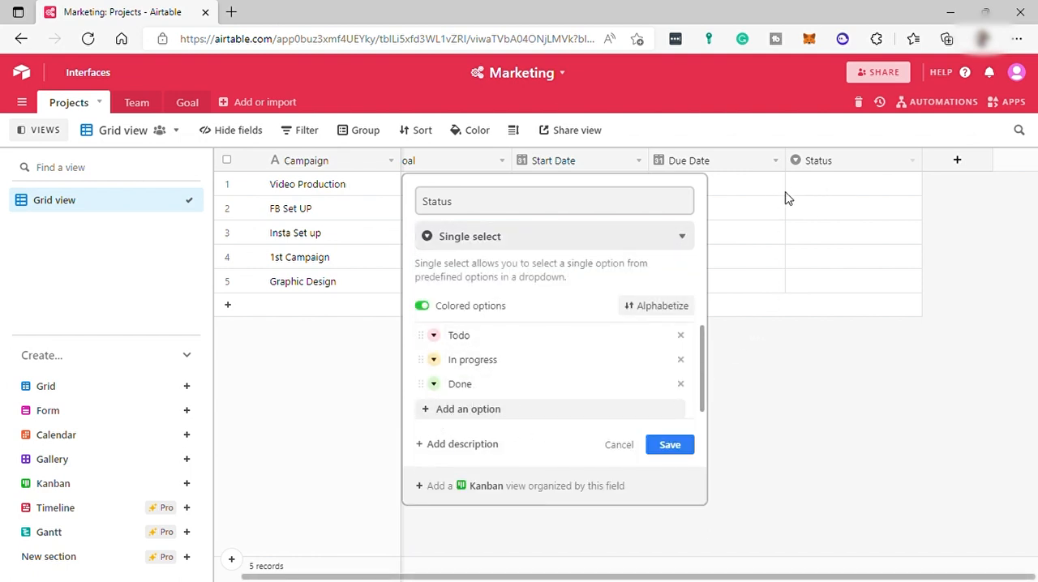
left_click(980, 164)
Step: Add a Collaborator field named Assign To that allows multiple collaborators and notifies them when they're added
left_click(978, 162)
type("Assign To")
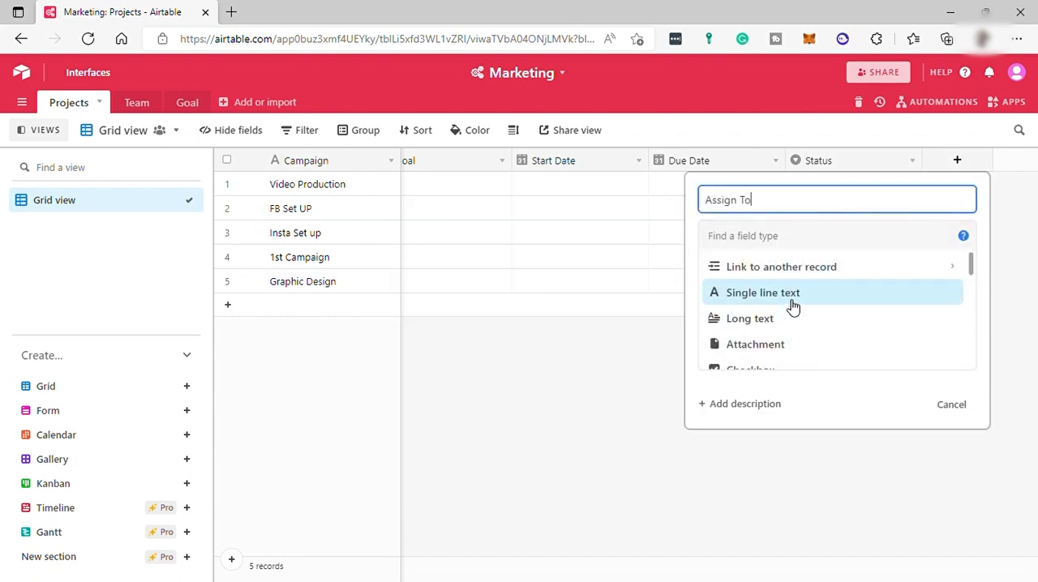
scroll(789, 308, "down", 2)
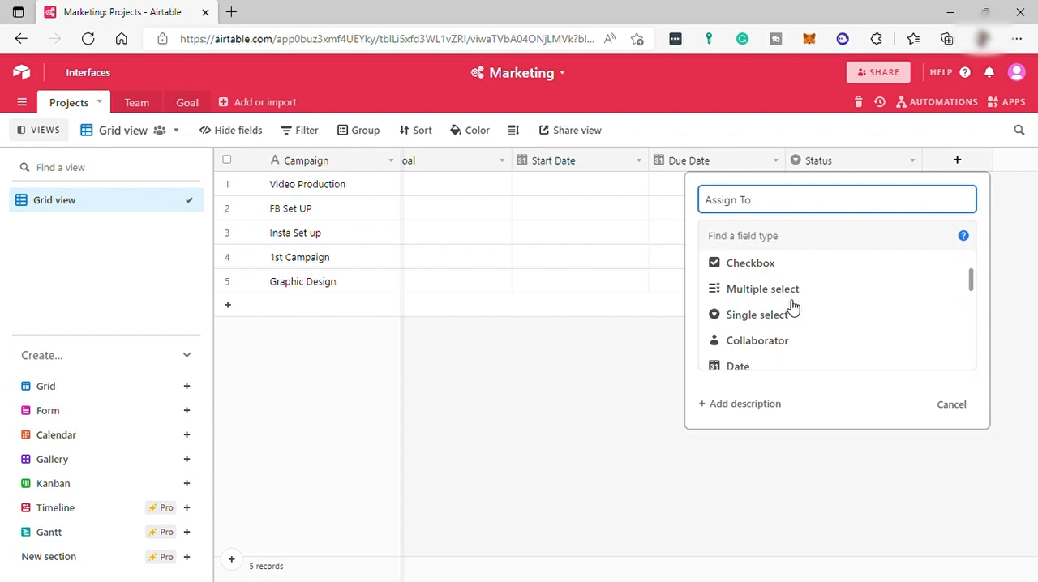
left_click(783, 308)
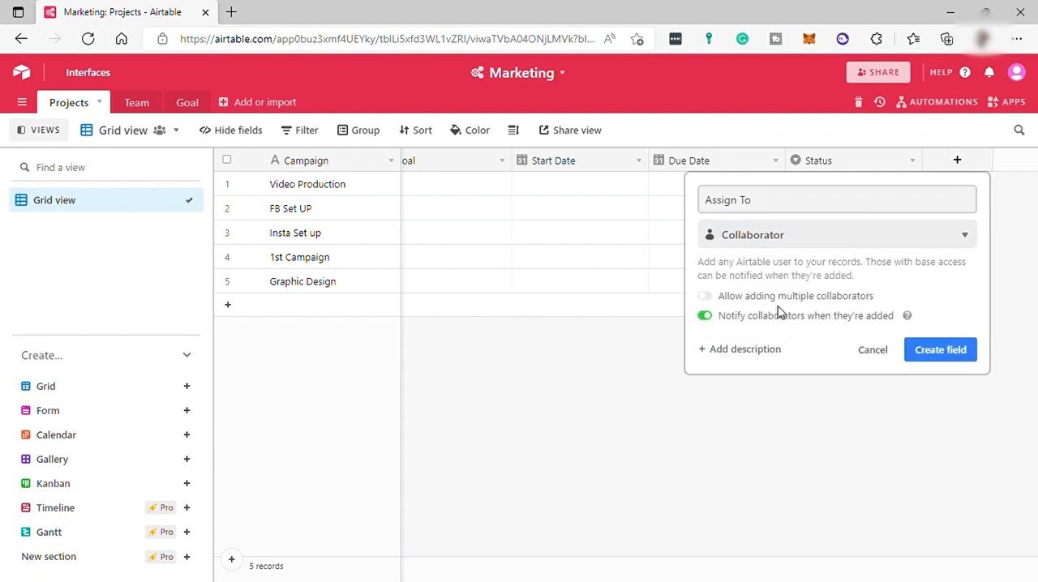
left_click(710, 297)
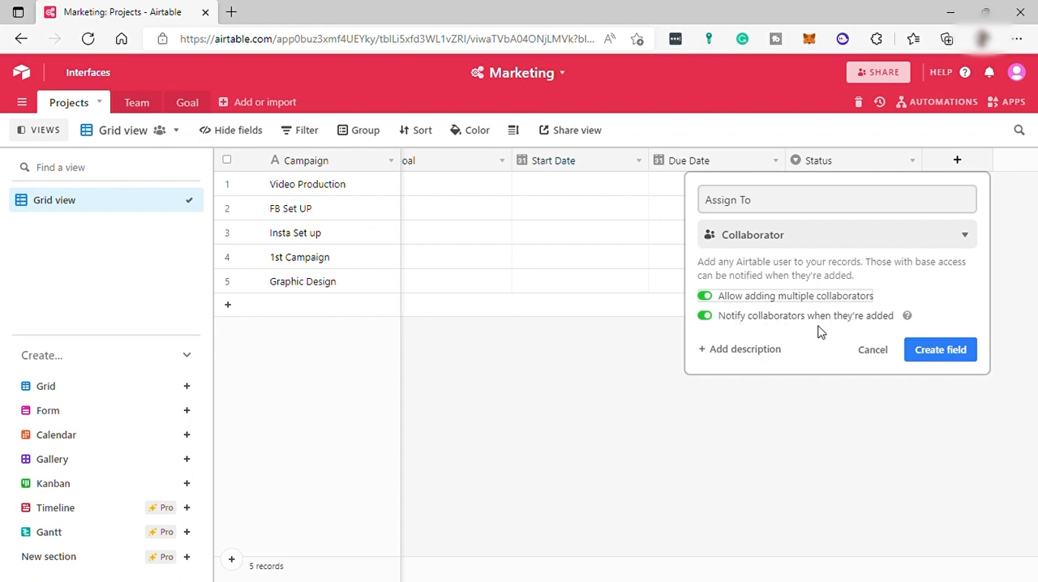
left_click(943, 362)
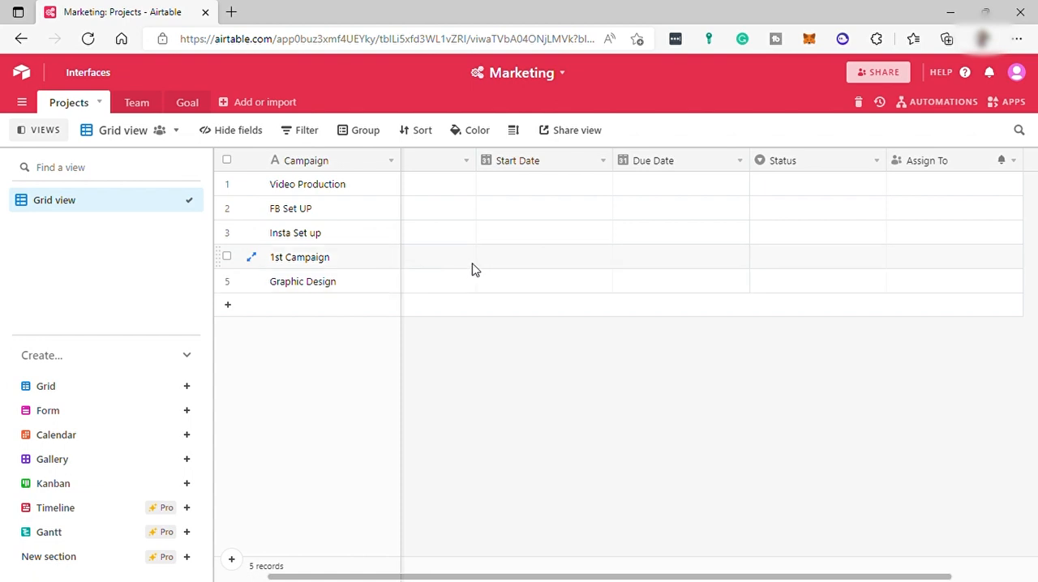
left_click(1034, 168)
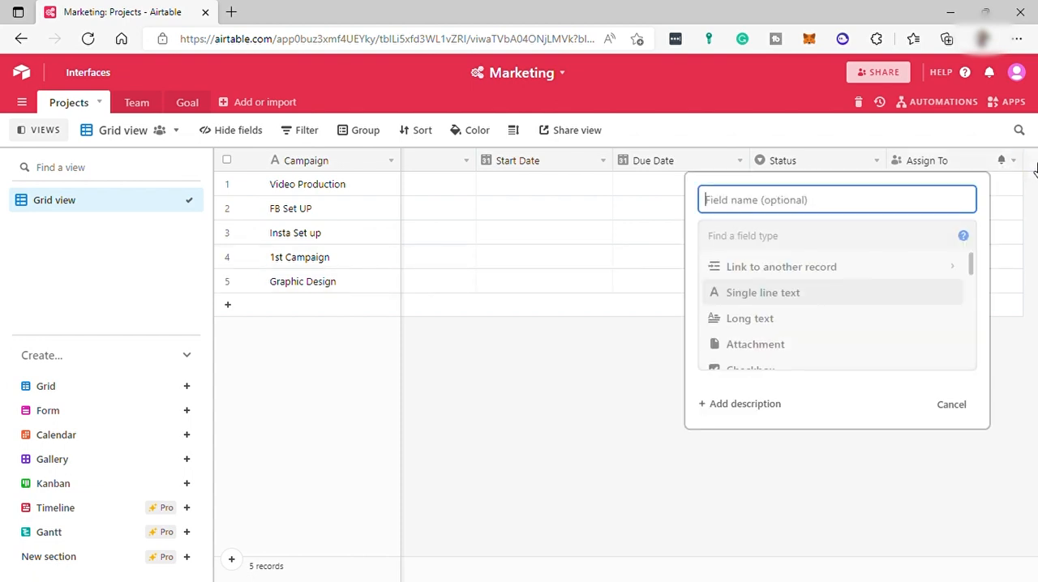
scroll(850, 284, "down", 1)
scroll(850, 284, "down", 5)
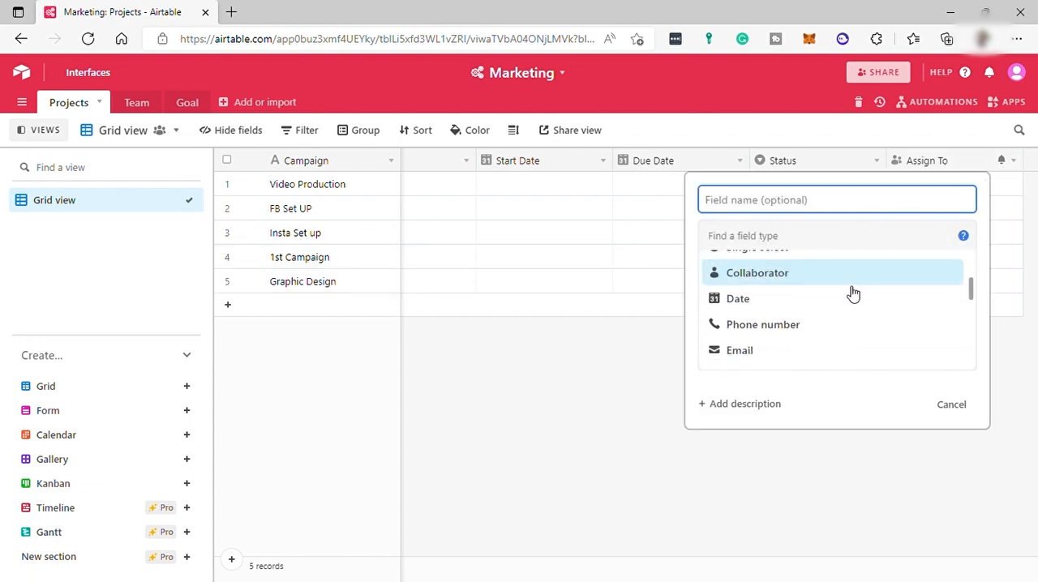
left_click(575, 185)
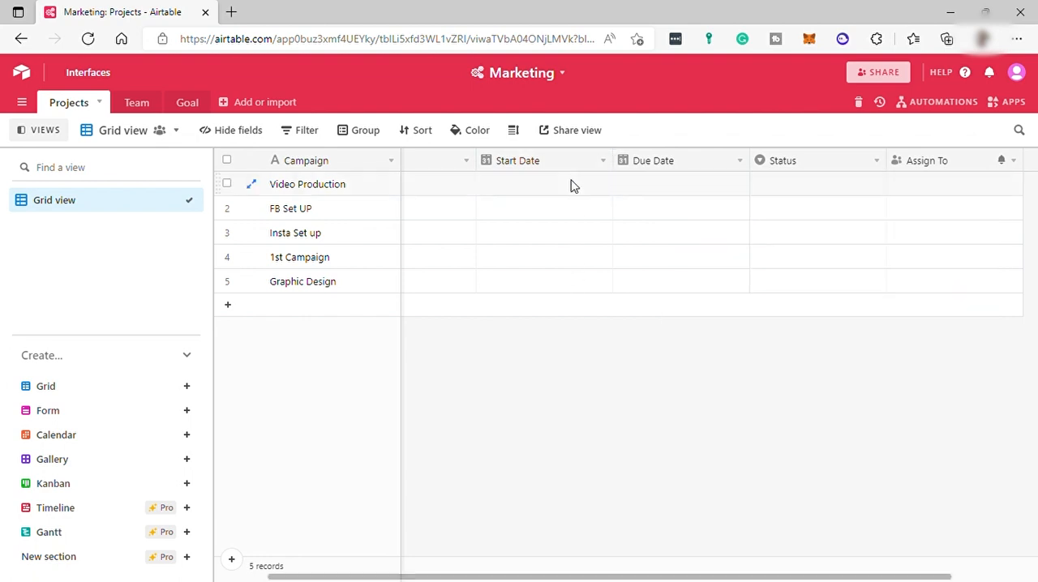
left_click(604, 162)
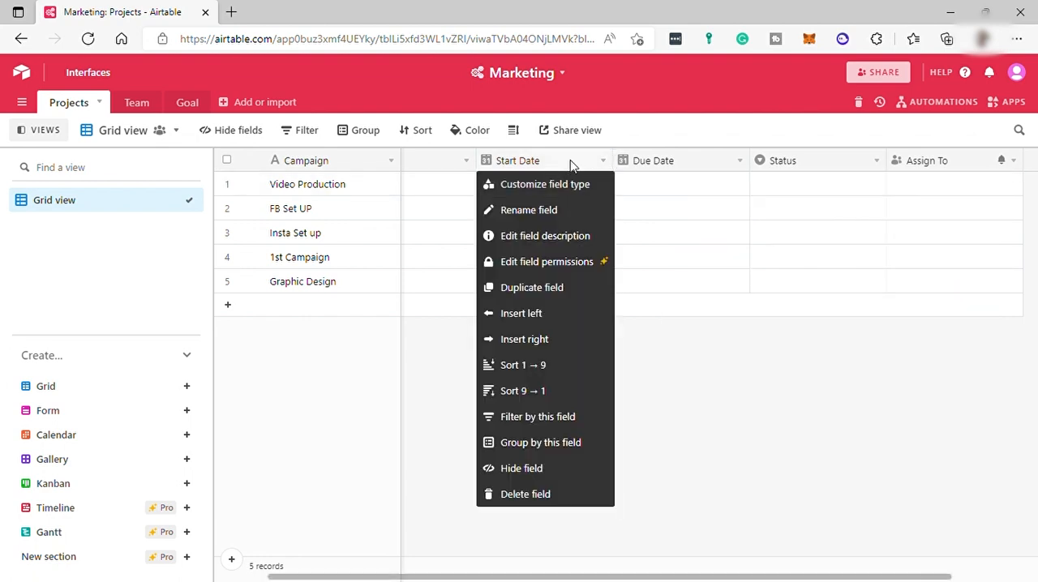
left_click(596, 161)
Step: Set the Video Production record's Start Date to 5/7/2022 and its Due Date to 5/13/2022
double_click(580, 189)
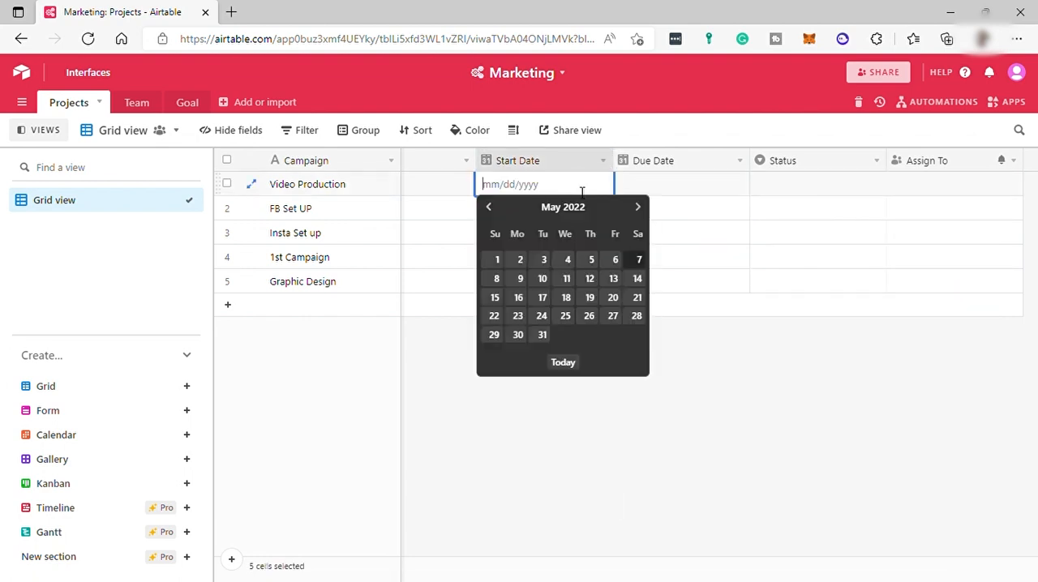
left_click(639, 260)
left_click(690, 193)
left_click(687, 189)
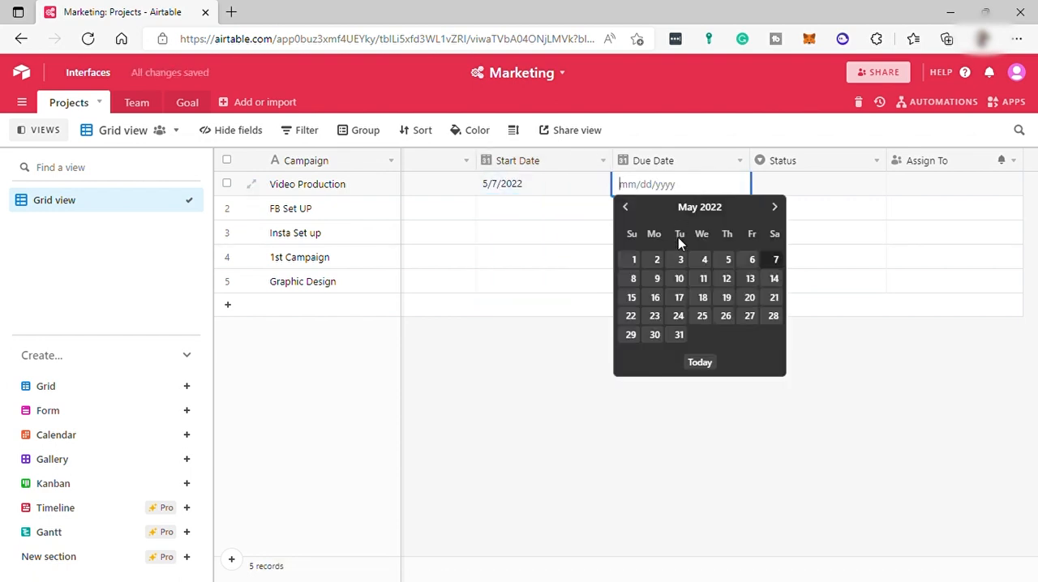
left_click(750, 278)
Step: Set the Video Production record's Status to Todo and assign the listed collaborator to it
left_click(790, 186)
left_click(793, 186)
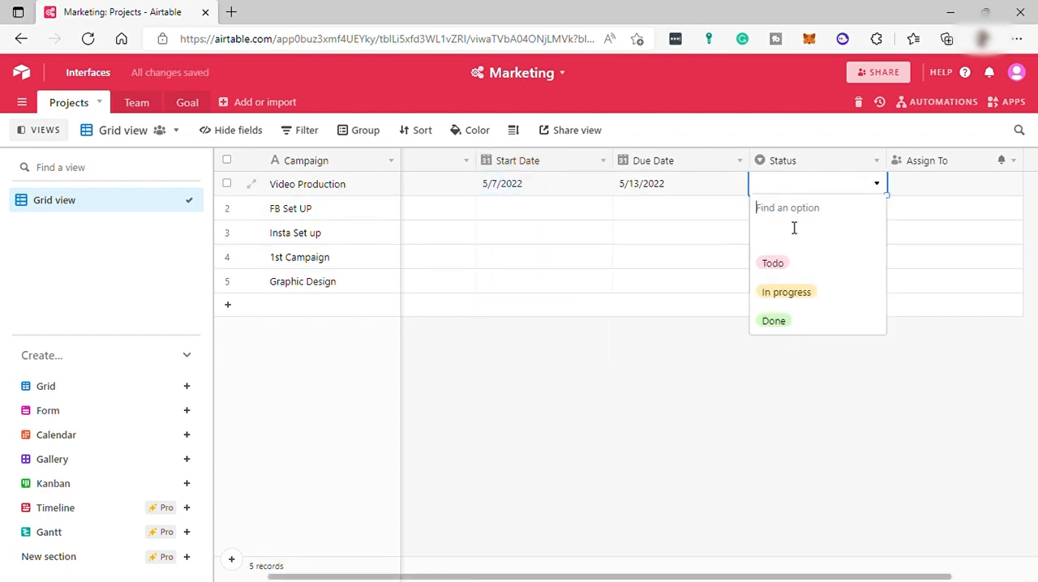
left_click(782, 266)
left_click(940, 188)
left_click(907, 186)
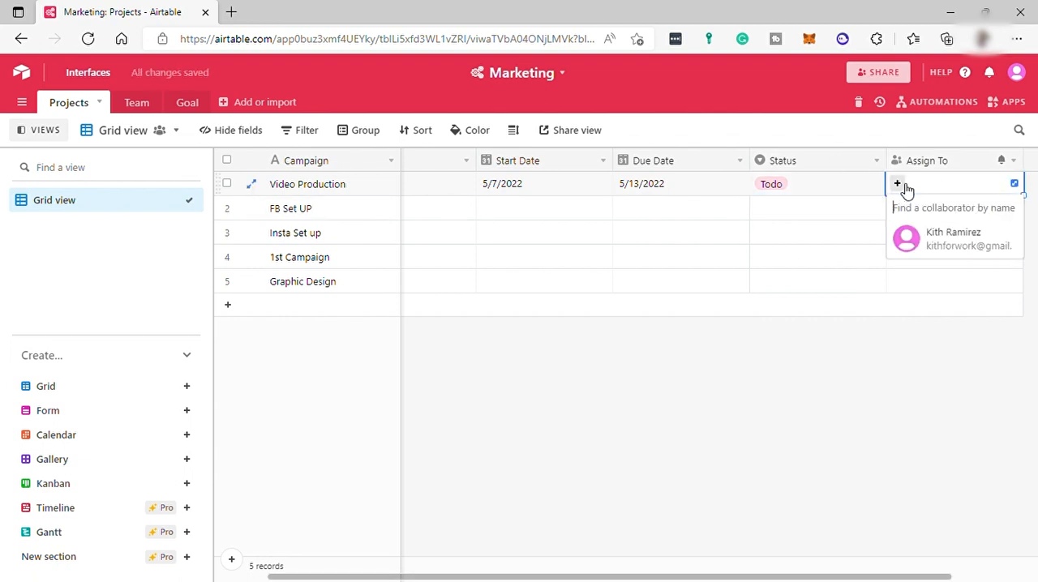
left_click(957, 244)
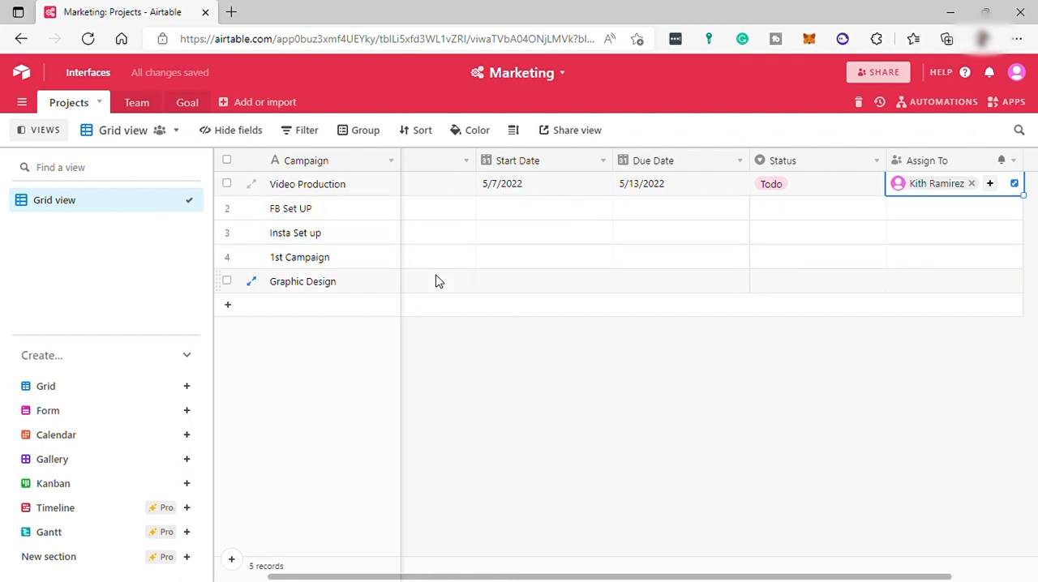
Step: Try grouping the Projects records by the Status field, and remove that grouping again
left_click(308, 139)
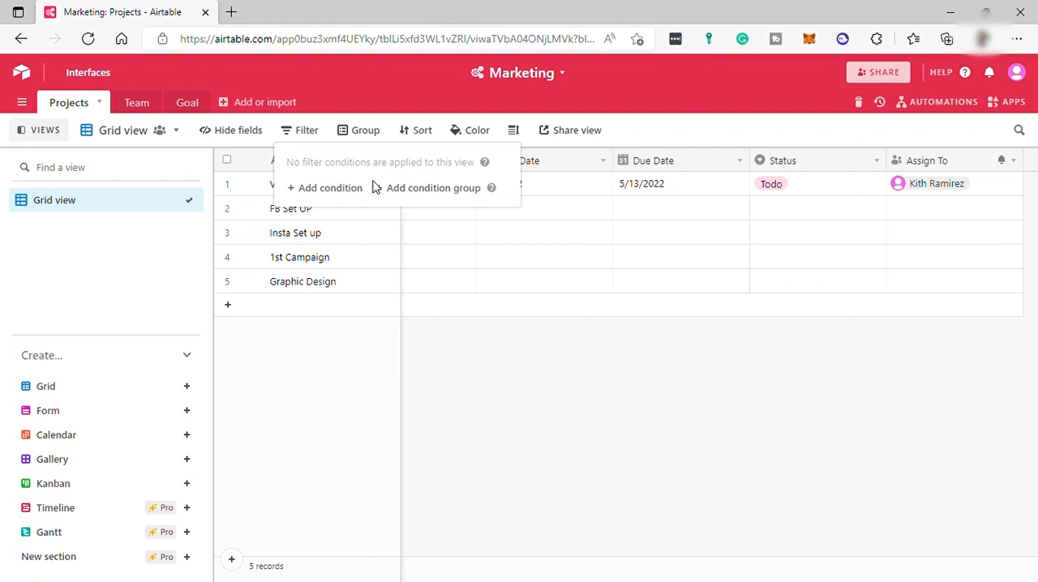
left_click(365, 136)
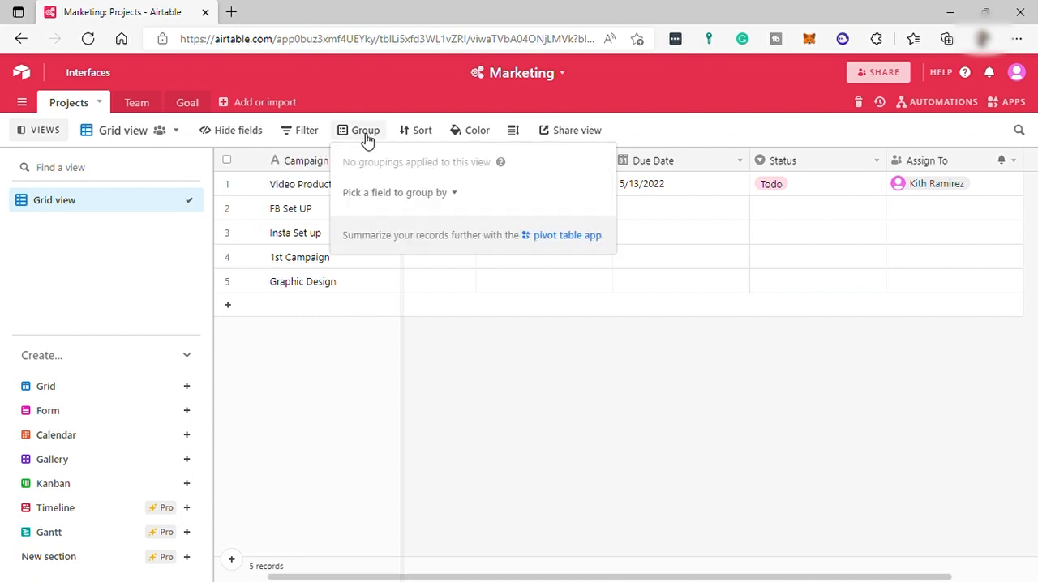
left_click(438, 194)
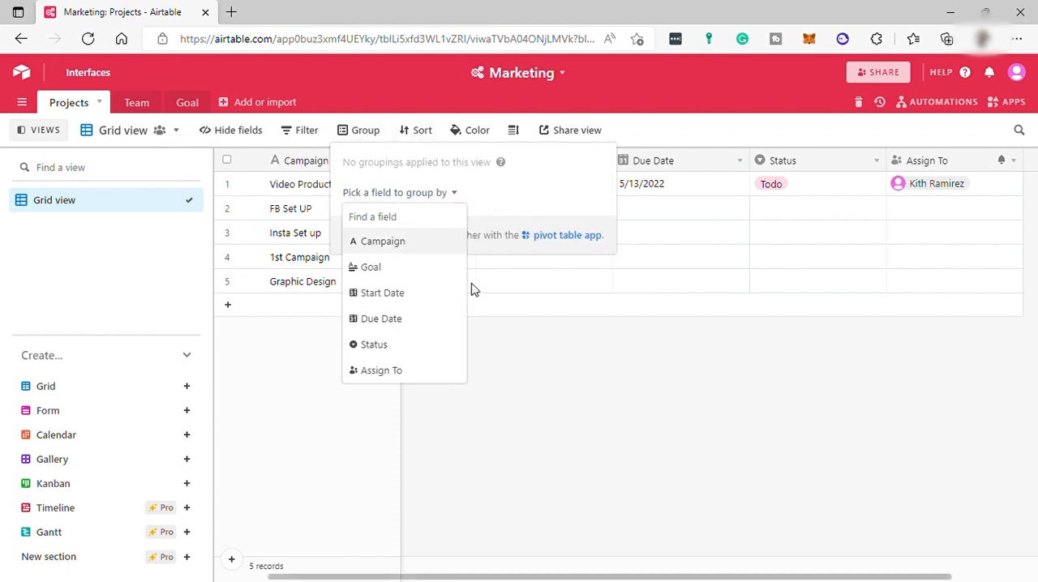
left_click(376, 345)
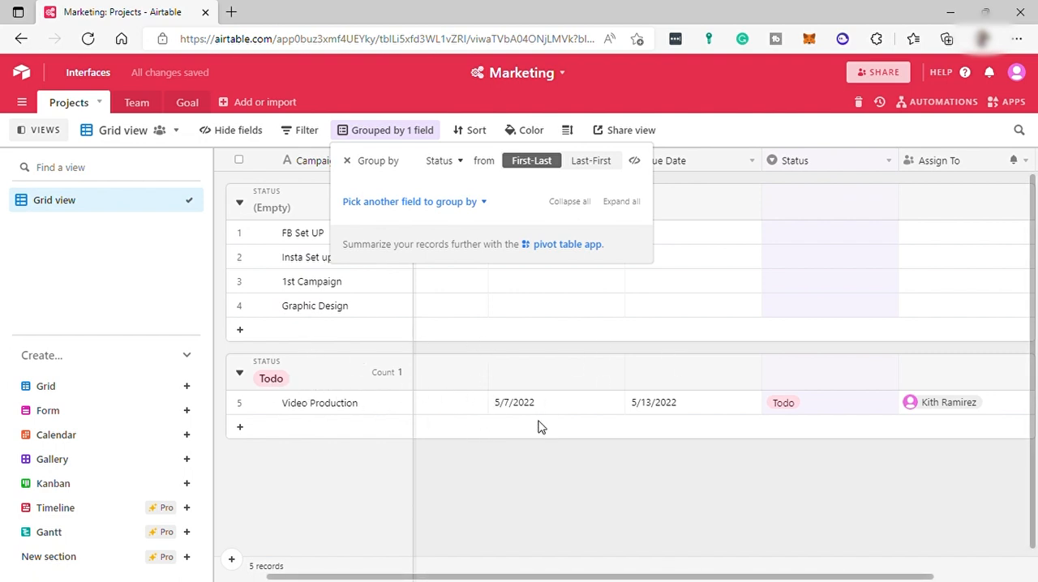
scroll(552, 421, "down", 1)
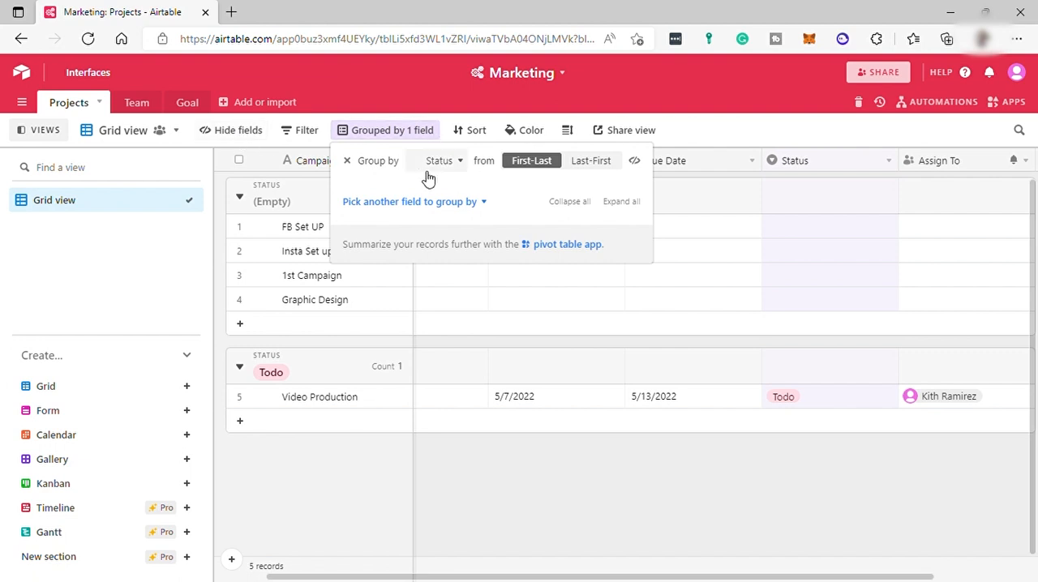
left_click(348, 161)
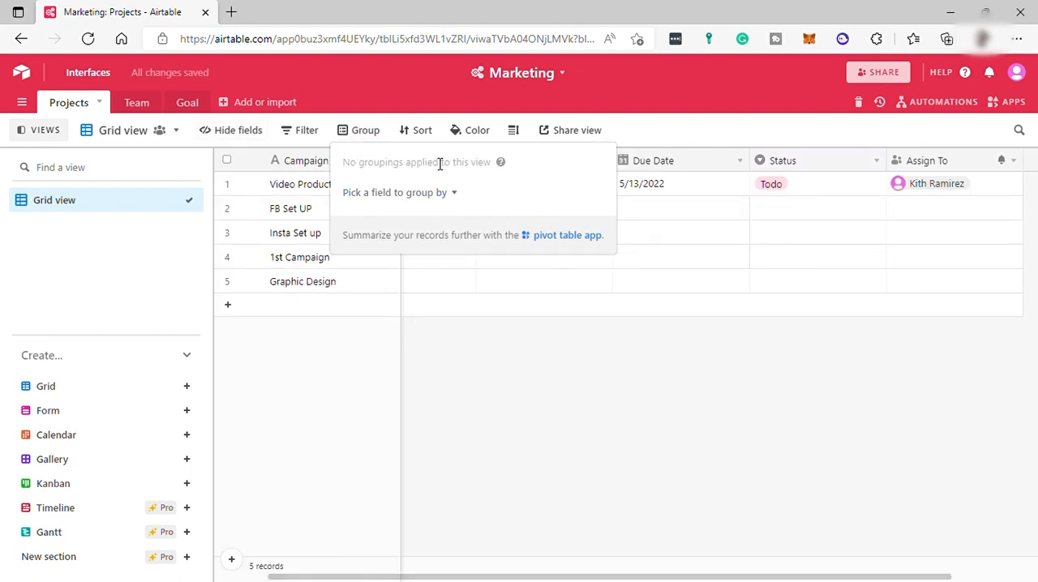
Step: Review the grid view's sorting and record coloring options without applying any
left_click(421, 141)
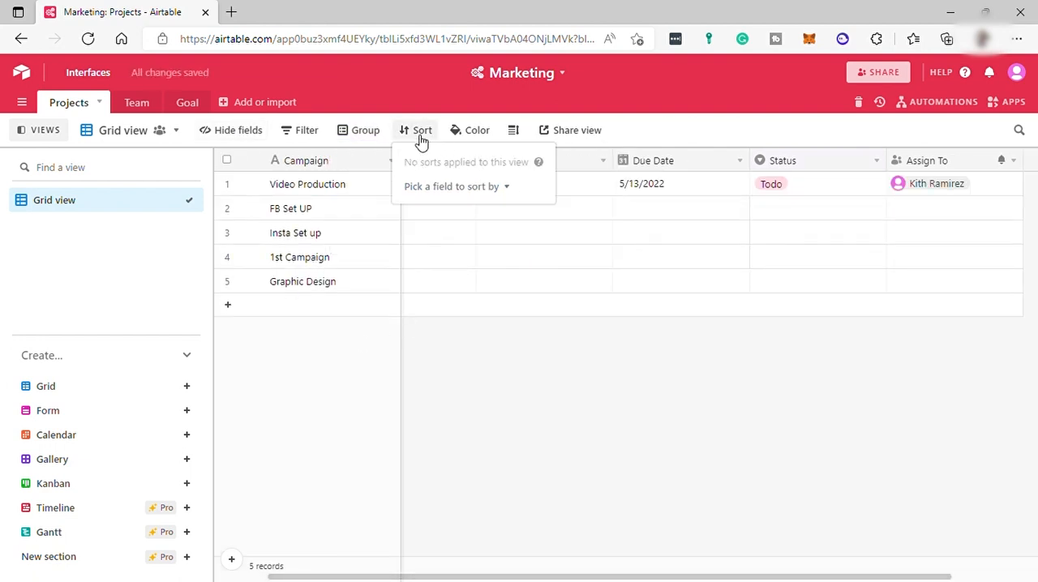
left_click(483, 135)
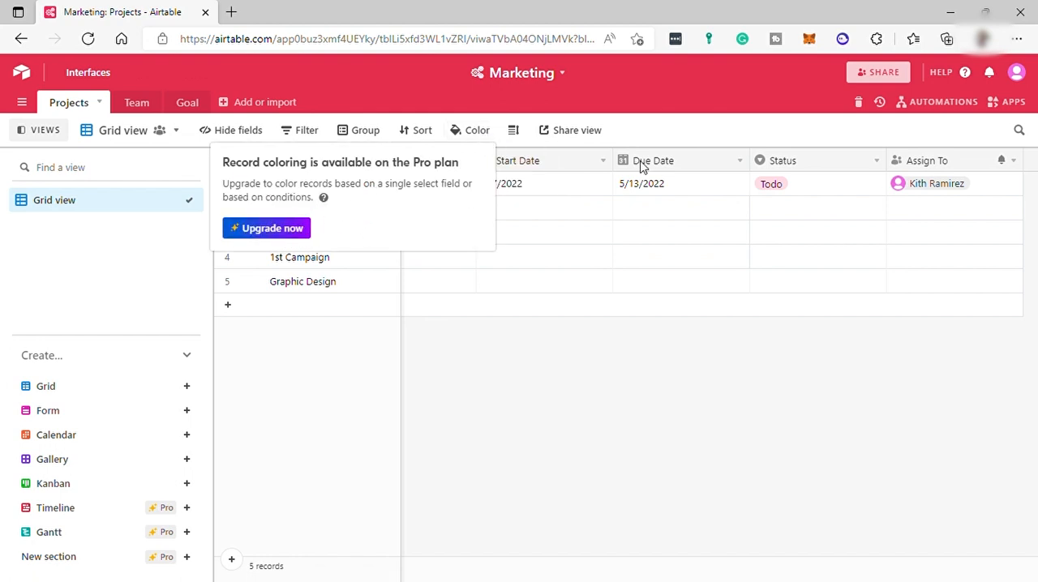
left_click(666, 120)
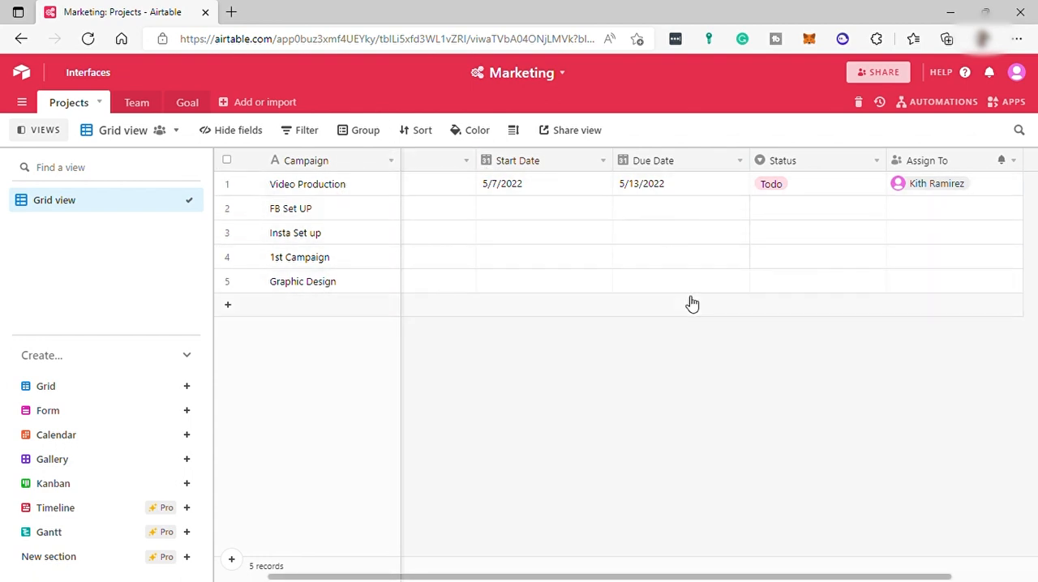
Step: Leave the Marketing base and browse the template gallery with its categories and featured templates
left_click(21, 72)
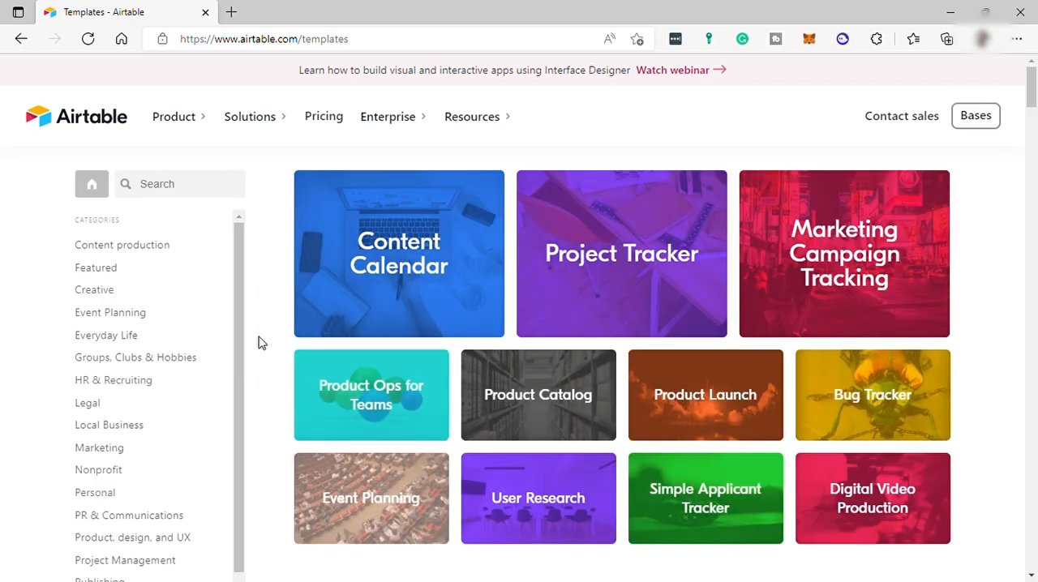
scroll(141, 253, "down", 3)
scroll(129, 276, "up", 3)
Step: Open Airtable Universe, look through its categories and shared bases, and return to the Airtable home page
left_click(120, 316)
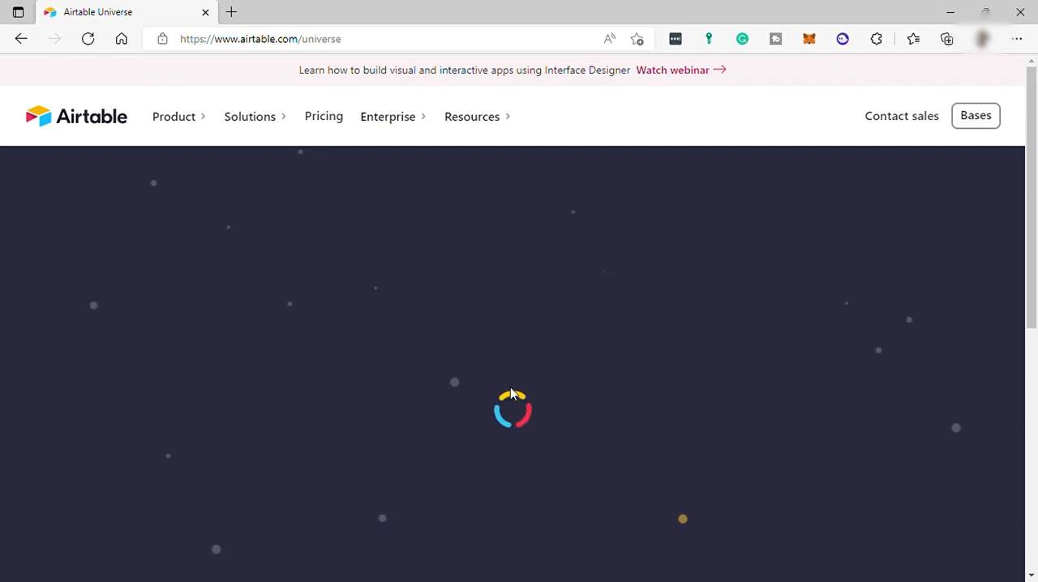
scroll(464, 362, "down", 6)
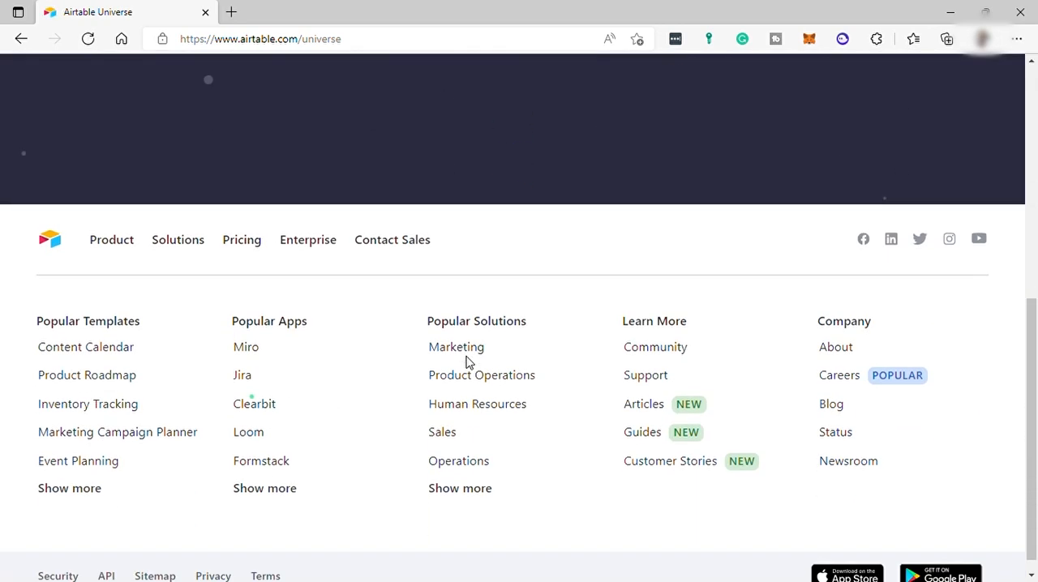
scroll(467, 363, "up", 8)
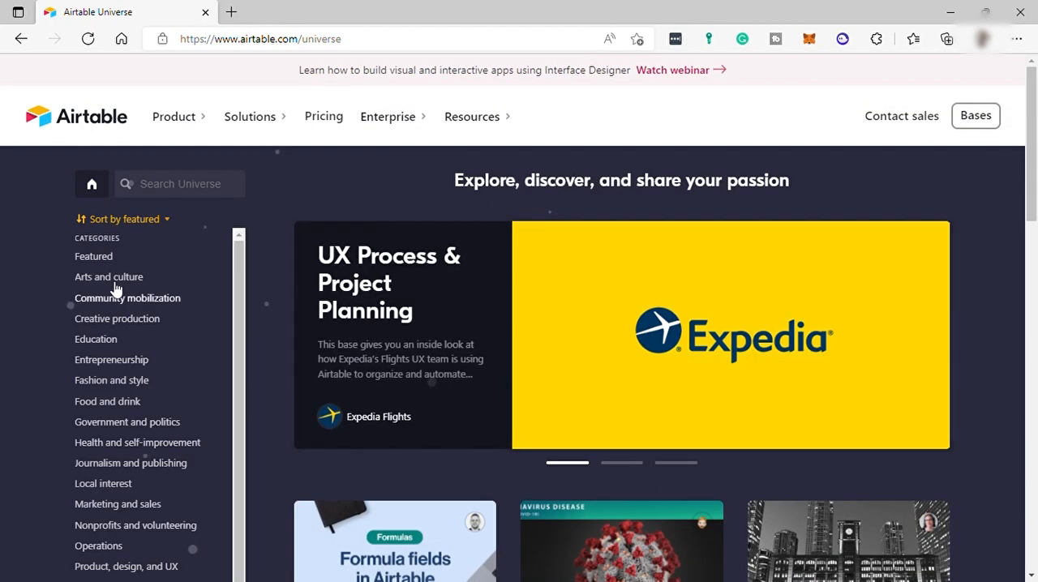
scroll(145, 445, "down", 5)
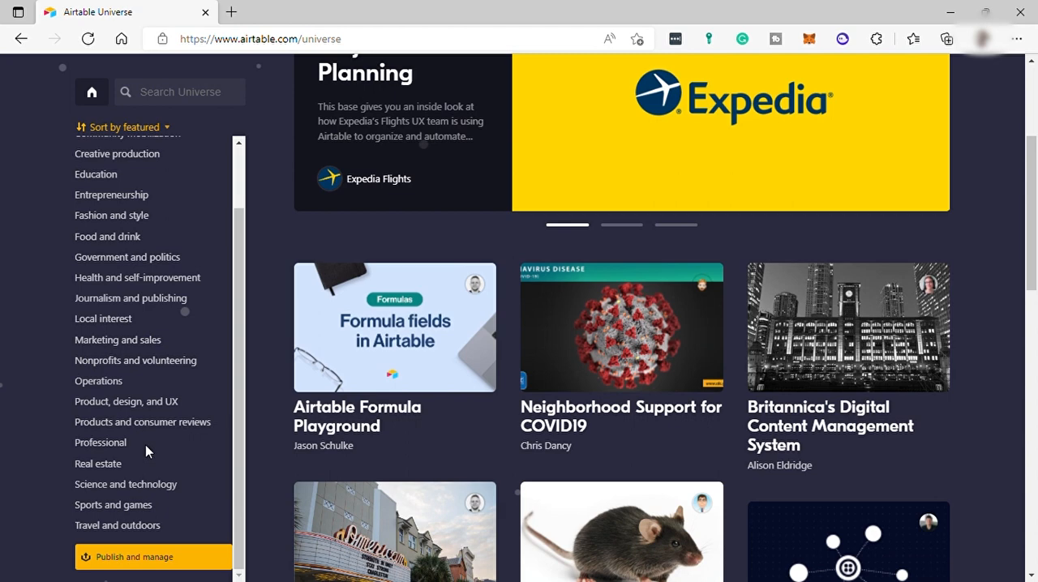
scroll(243, 316, "up", 3)
left_click(72, 116)
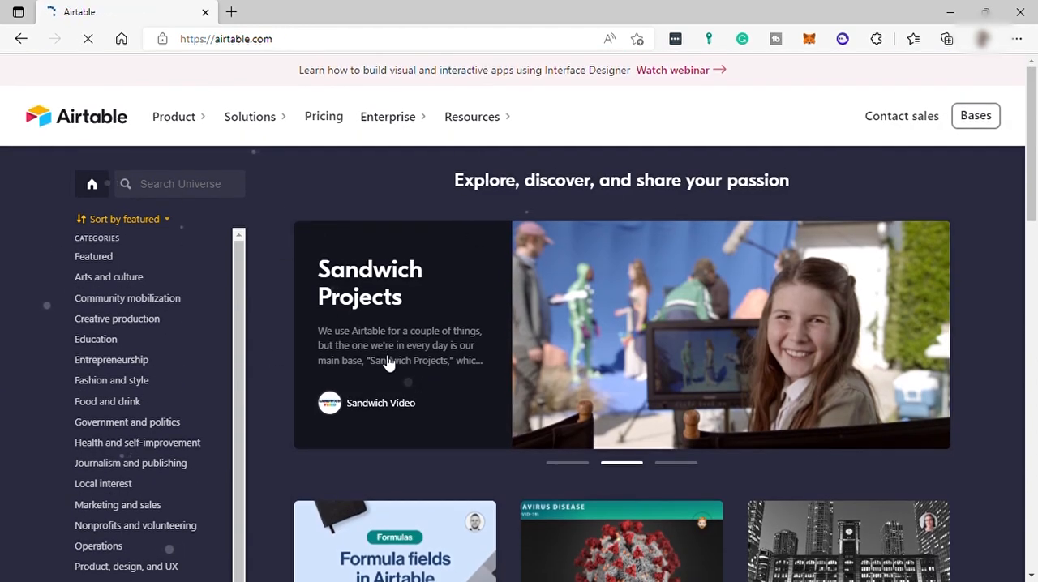